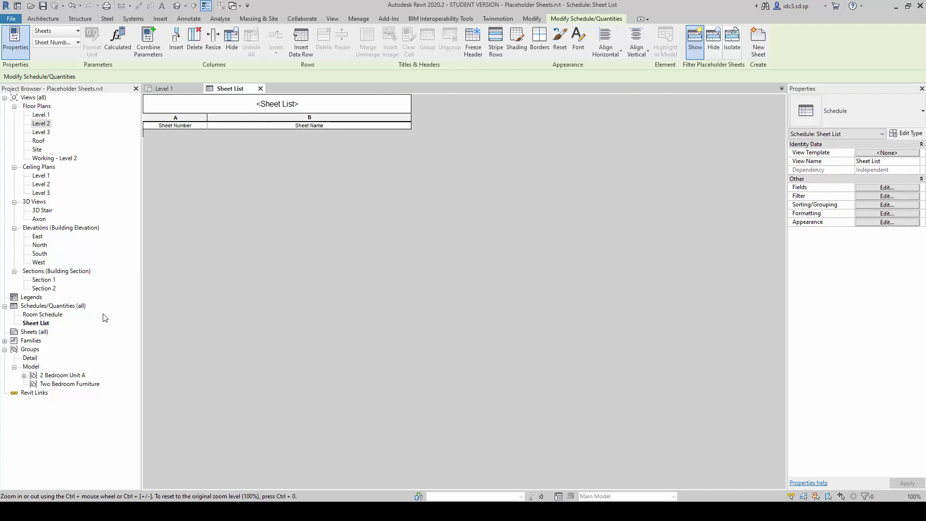
- Check the Sheets node's options, then return to the Sheet List schedule
{"action": "left_click", "coordinate": [38, 334]}
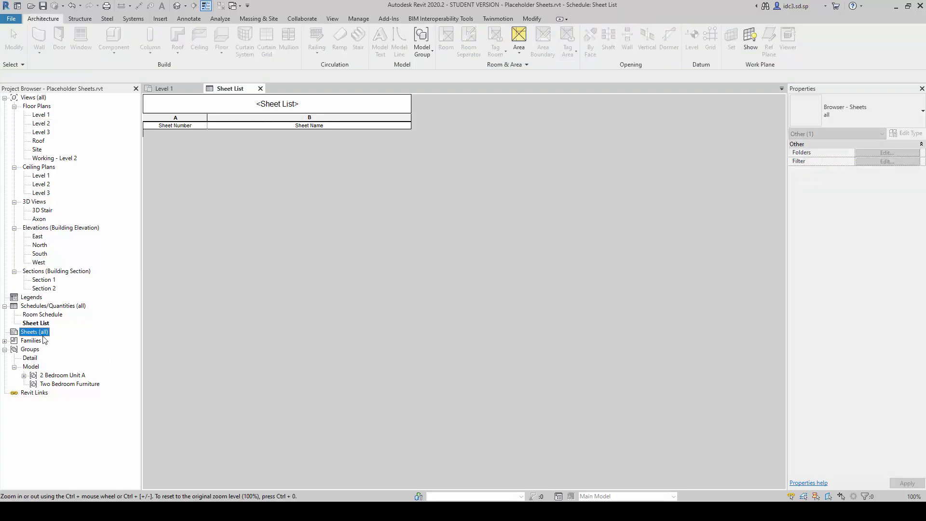
{"action": "right_click", "coordinate": [39, 333]}
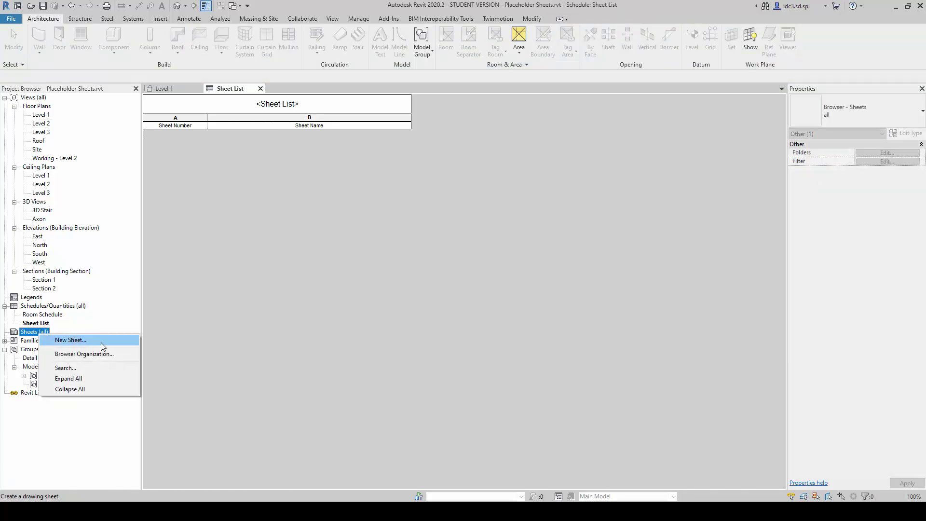
{"action": "left_click", "coordinate": [213, 292]}
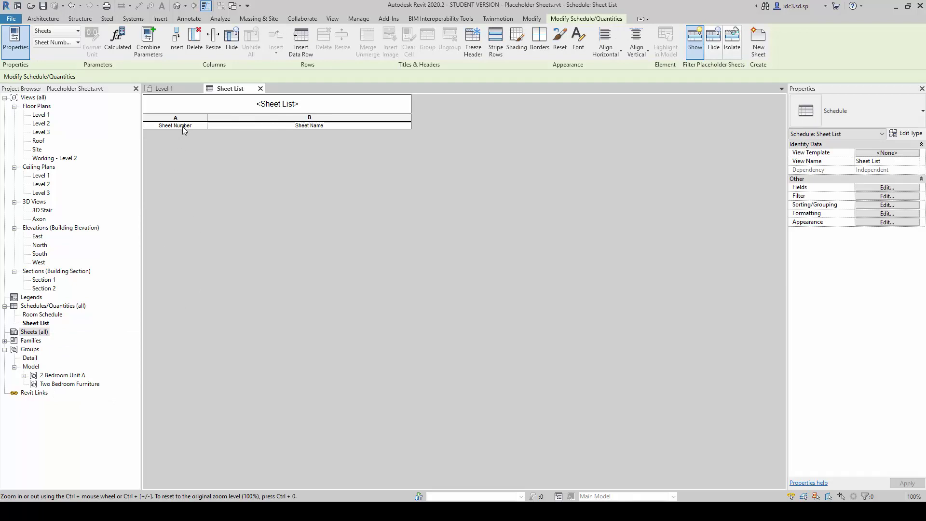
{"action": "left_click", "coordinate": [144, 124]}
{"action": "left_click", "coordinate": [356, 265]}
- Insert placeholder row A101 and rename it from Unnamed to Floor Plan
{"action": "left_click", "coordinate": [305, 48]}
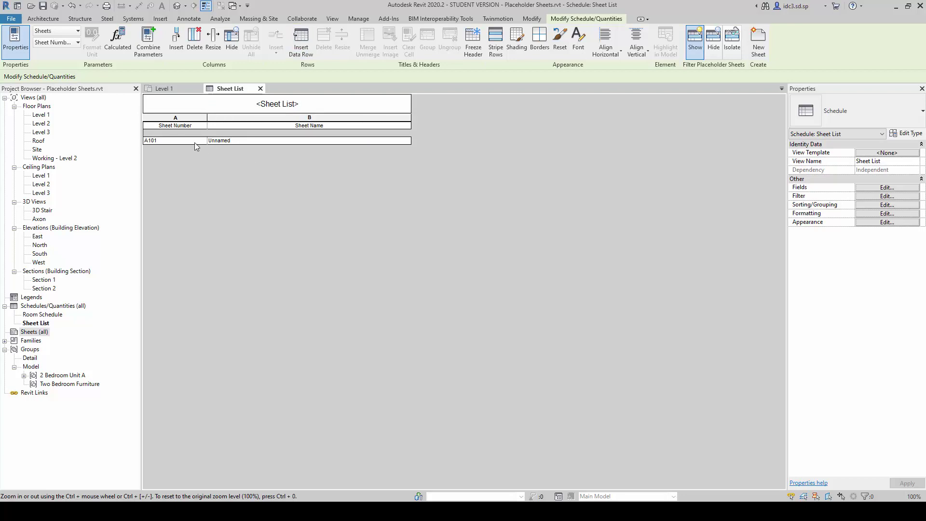
{"action": "left_click", "coordinate": [233, 143]}
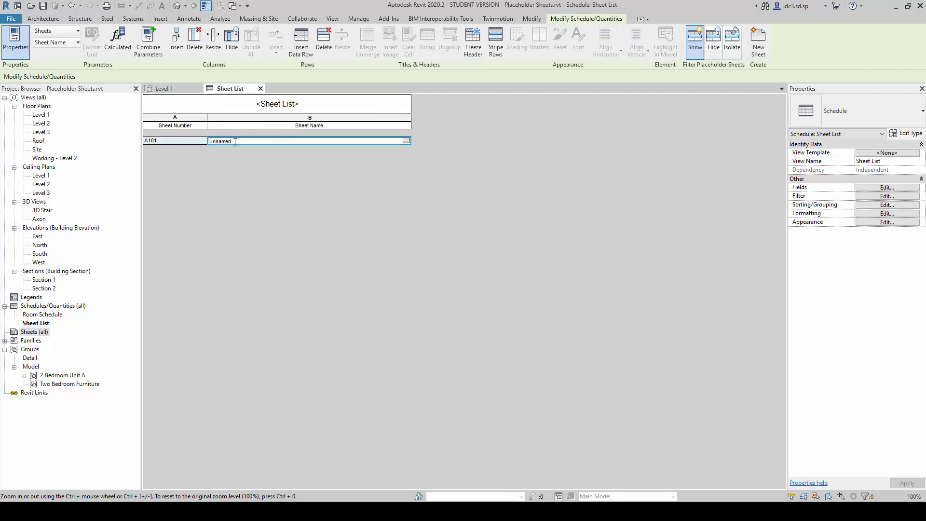
{"action": "left_click_drag", "start_coordinate": [240, 140], "coordinate": [195, 143]}
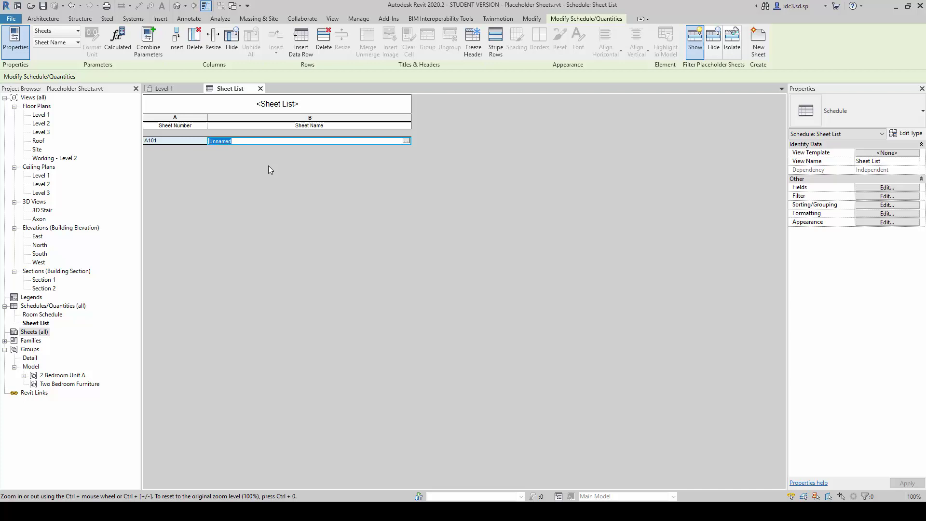
{"action": "type", "text": "Floor"}
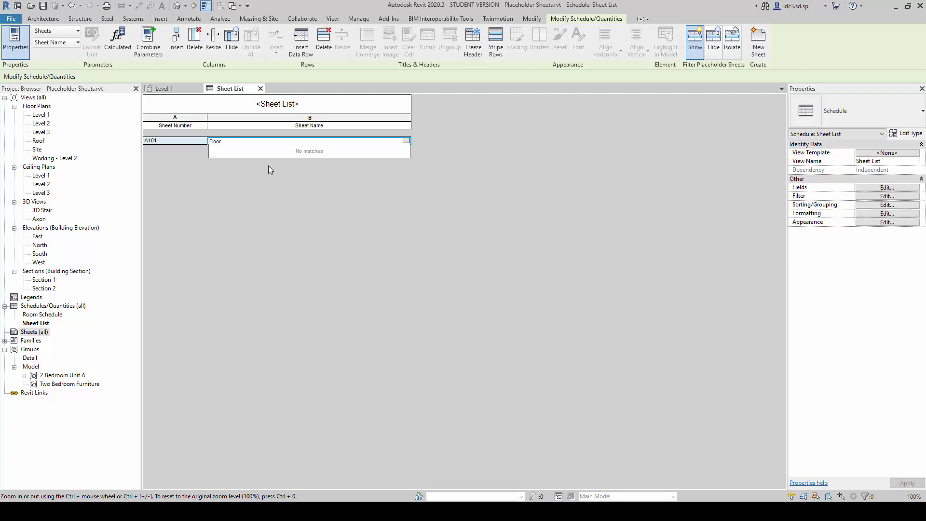
{"action": "type", "text": " Plan"}
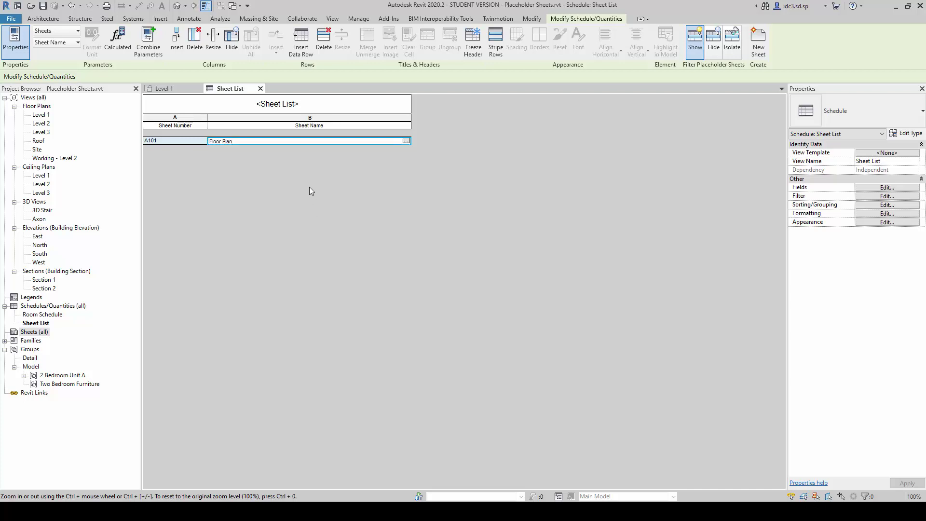
{"action": "left_click", "coordinate": [302, 56]}
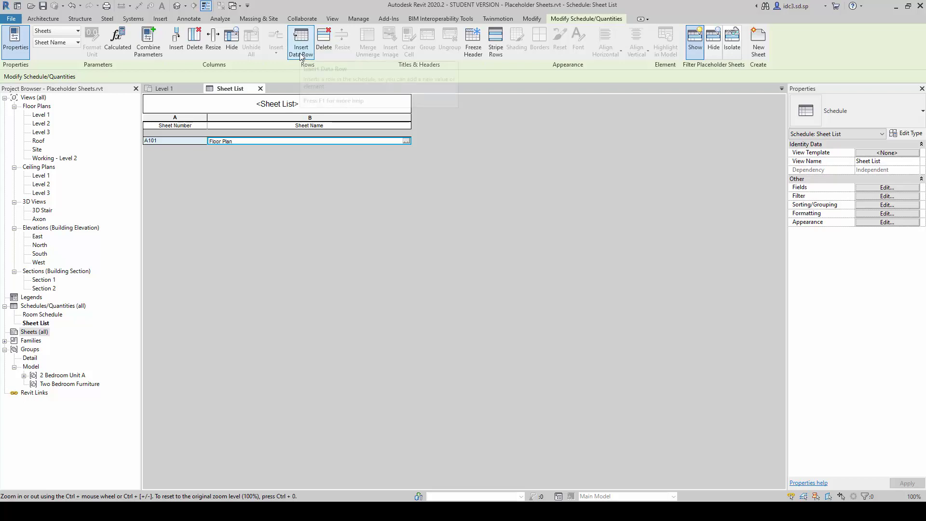
- Add row A103 and name sheets A102 and A103 2nd Storey Plan and 3rd Storey Plan
{"action": "left_click", "coordinate": [303, 56]}
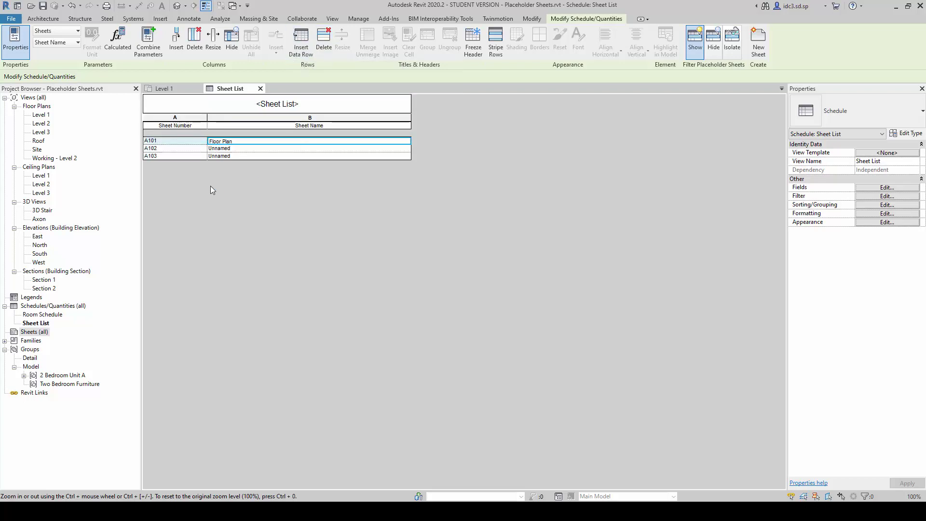
{"action": "left_click", "coordinate": [226, 149]}
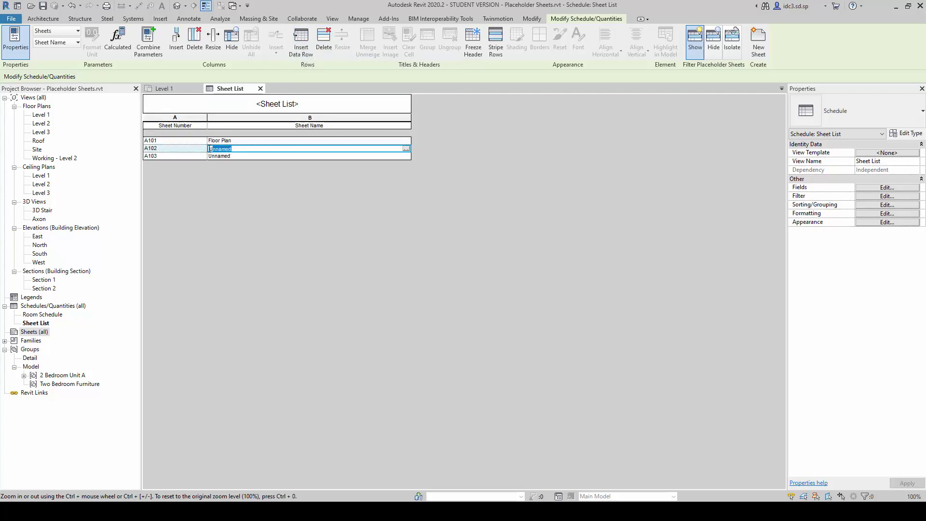
{"action": "type", "text": "2nd St"}
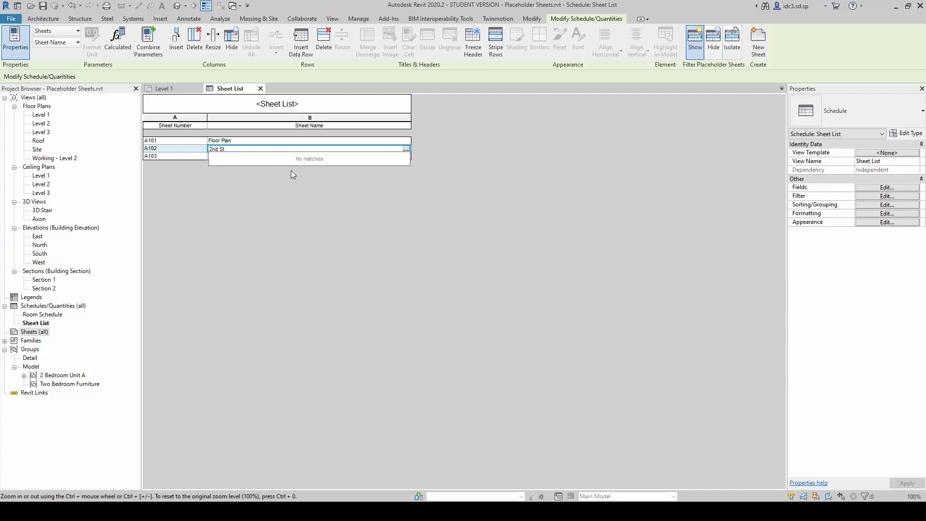
{"action": "type", "text": "oreey PL"}
{"action": "key", "text": "BackSpace"}
{"action": "type", "text": "lan"}
{"action": "left_click", "coordinate": [269, 155]}
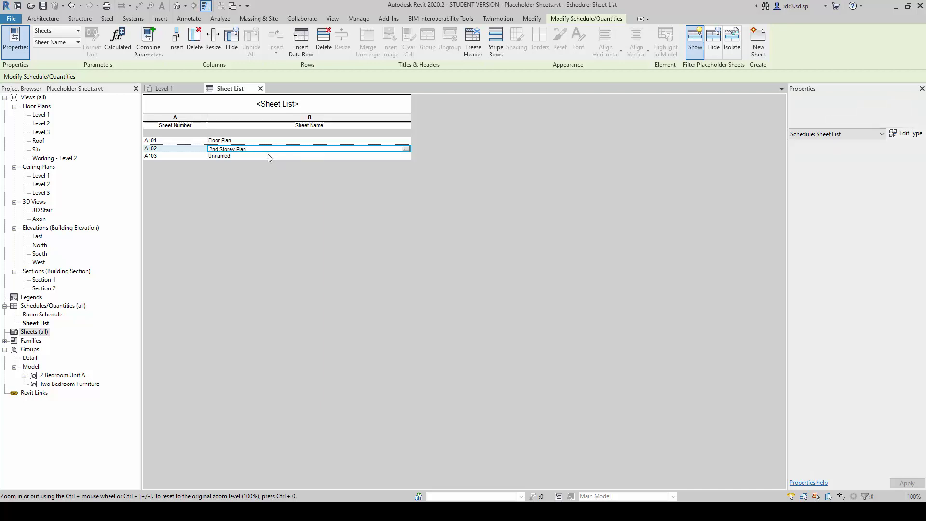
{"action": "key", "text": "Up"}
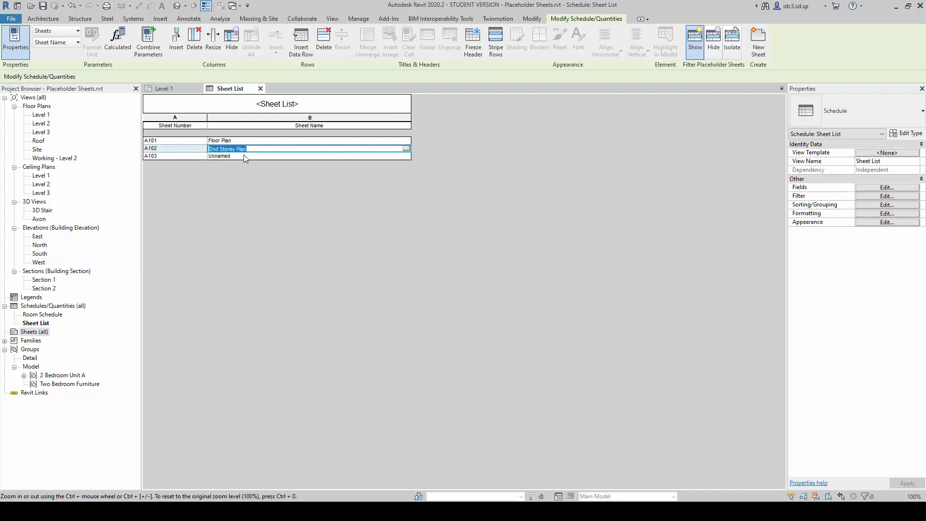
{"action": "key", "text": "Down"}
{"action": "double_click", "coordinate": [230, 157]}
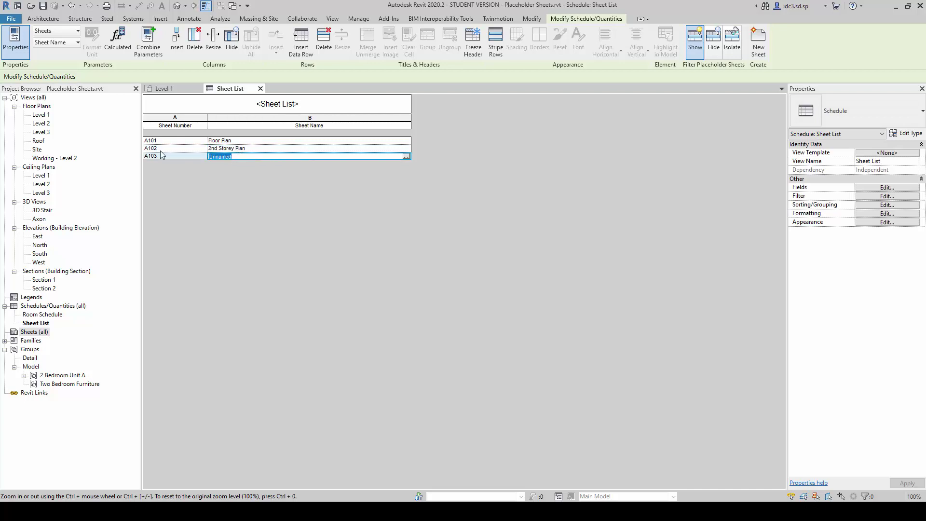
{"action": "type", "text": "3rd Storey"}
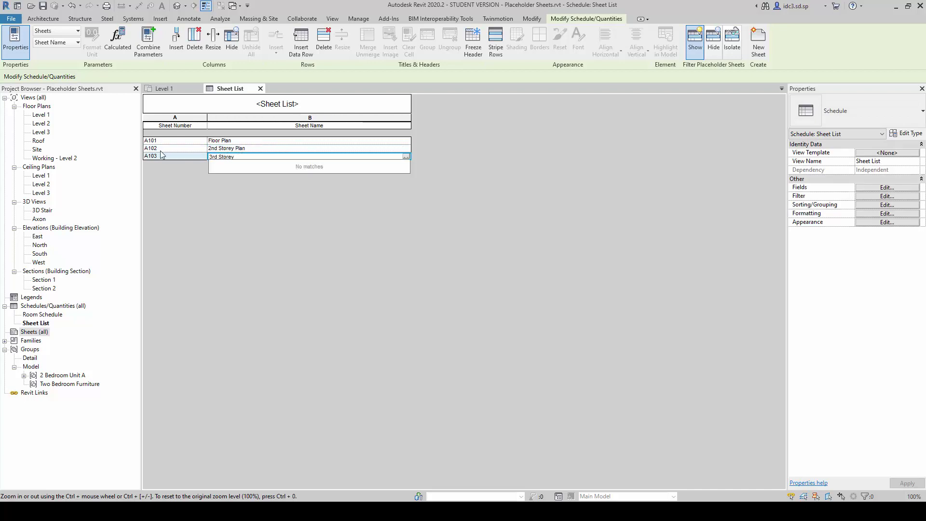
{"action": "type", "text": " Plan"}
{"action": "left_click", "coordinate": [232, 141]}
- Rename A101 to 1st Storey Plan and add row A104 named Reflected Ceiling Plan
{"action": "left_click_drag", "start_coordinate": [231, 142], "coordinate": [137, 143]}
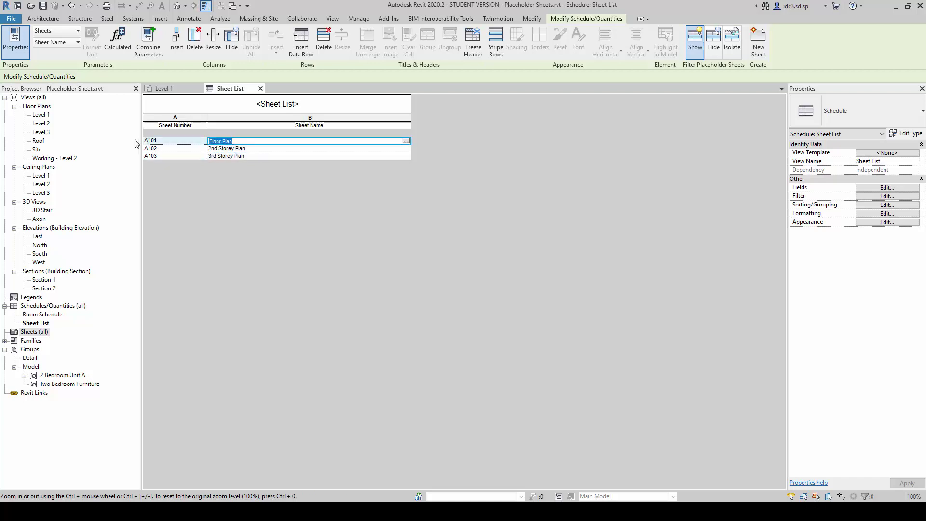
{"action": "type", "text": "1st Storey"}
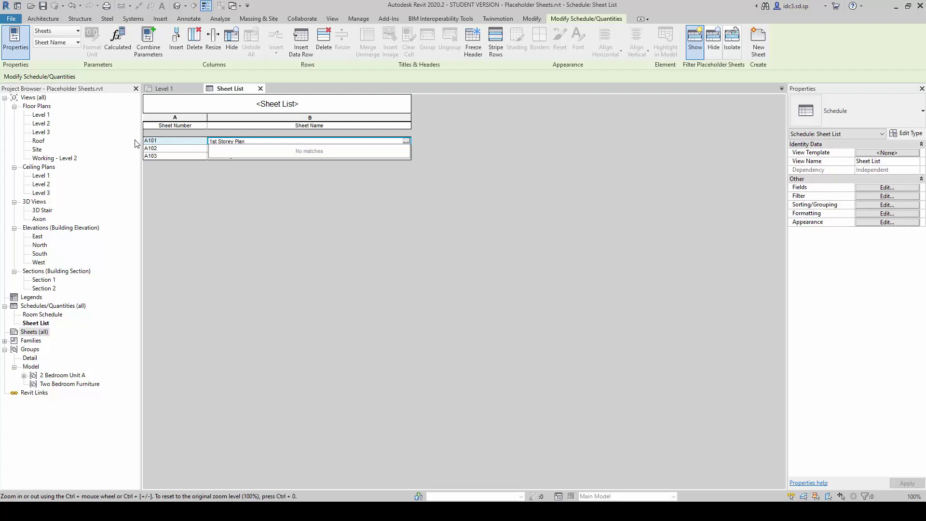
{"action": "key", "text": "Return"}
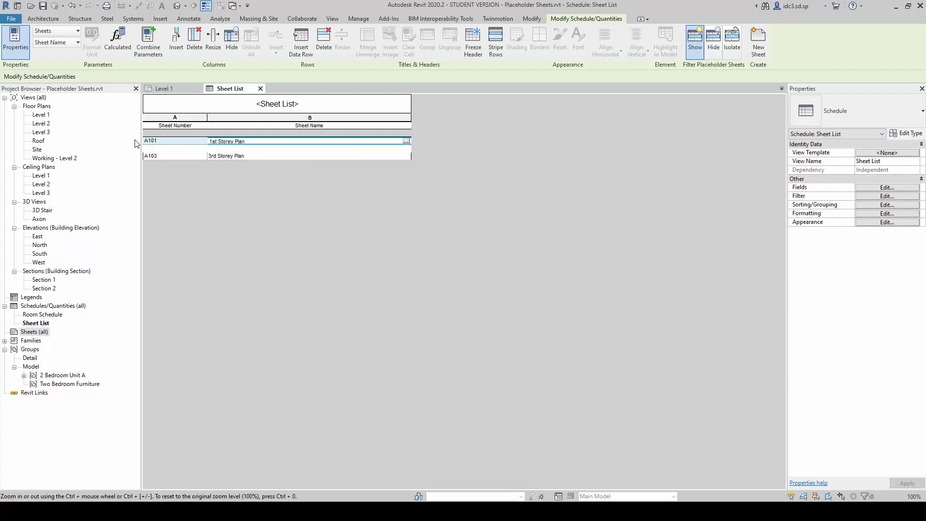
{"action": "left_click", "coordinate": [301, 51]}
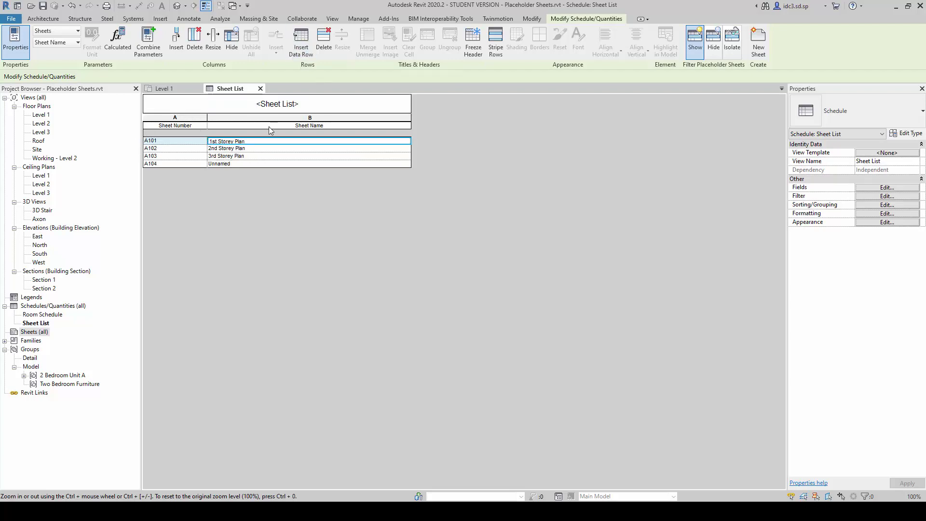
{"action": "left_click", "coordinate": [251, 164]}
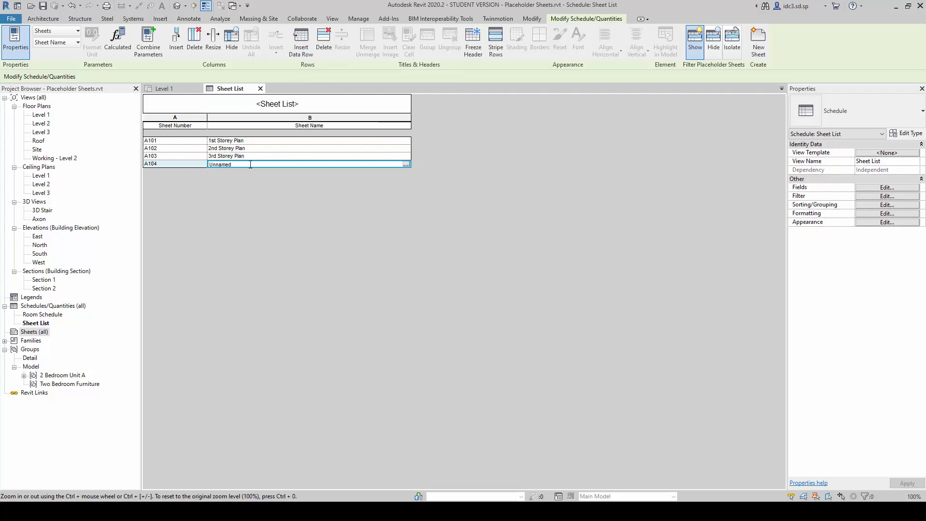
{"action": "left_click_drag", "start_coordinate": [251, 164], "coordinate": [177, 157]}
{"action": "type", "text": "Re"}
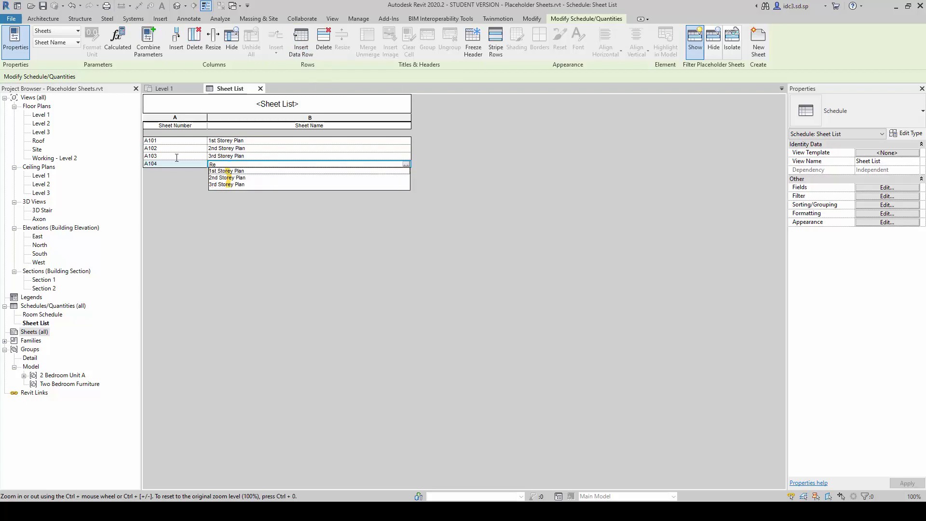
{"action": "type", "text": "flected"}
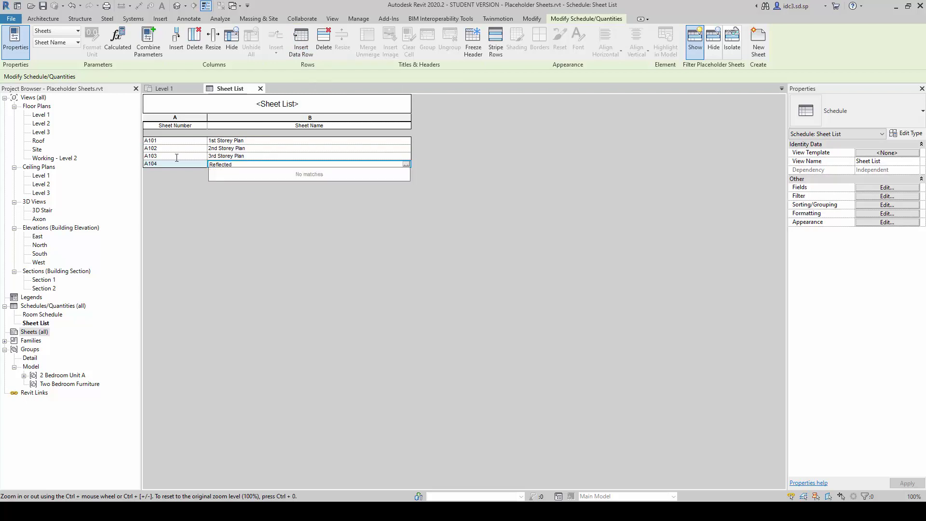
{"action": "type", "text": " Ceiling Plan"}
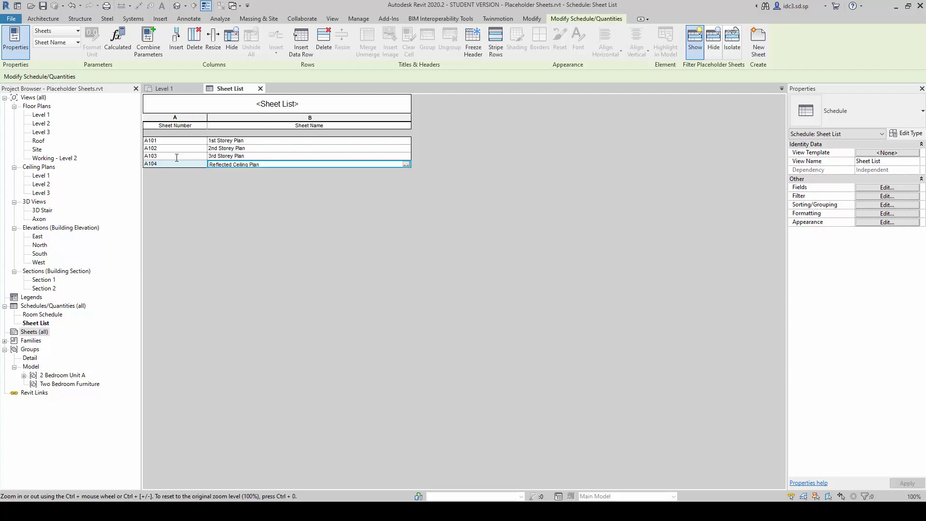
- Add placeholder row A105 named Elevations
{"action": "left_click", "coordinate": [295, 44]}
{"action": "left_click", "coordinate": [241, 172]}
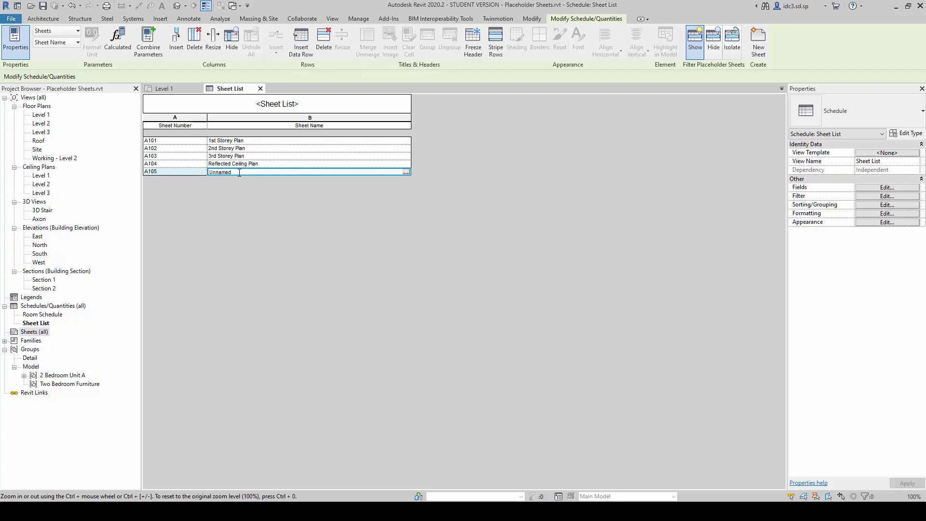
{"action": "double_click", "coordinate": [240, 173]}
{"action": "type", "text": "Eleva"}
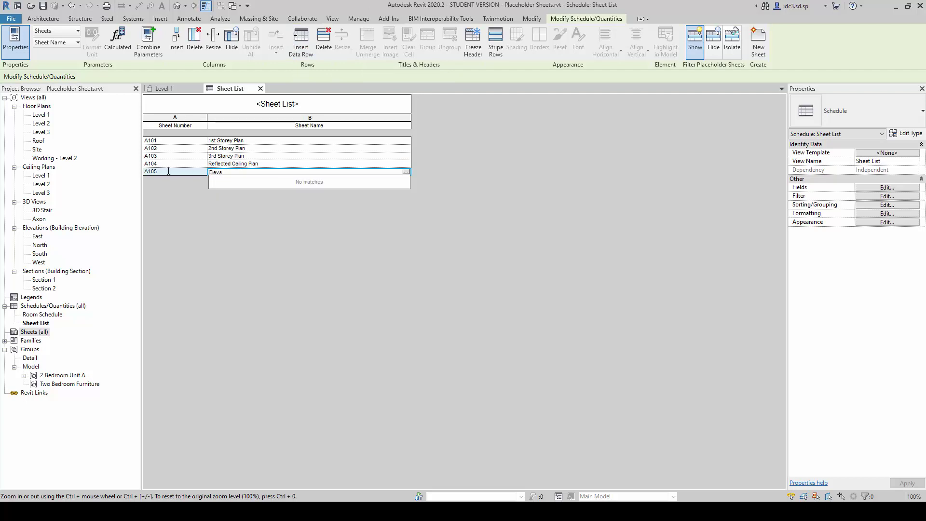
{"action": "type", "text": "tions"}
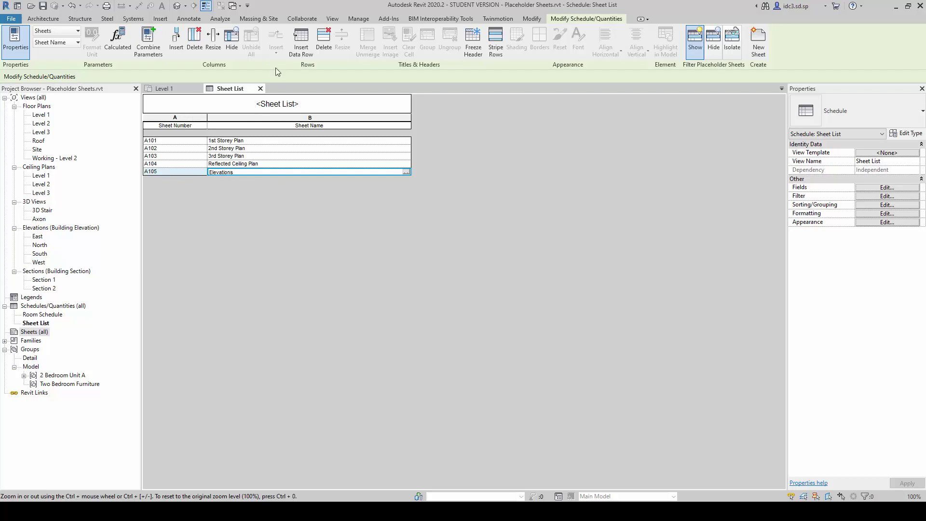
- Add row A106 named Elevation 2 and rename A105 to Elevation 1
{"action": "left_click", "coordinate": [300, 41]}
{"action": "double_click", "coordinate": [251, 180]}
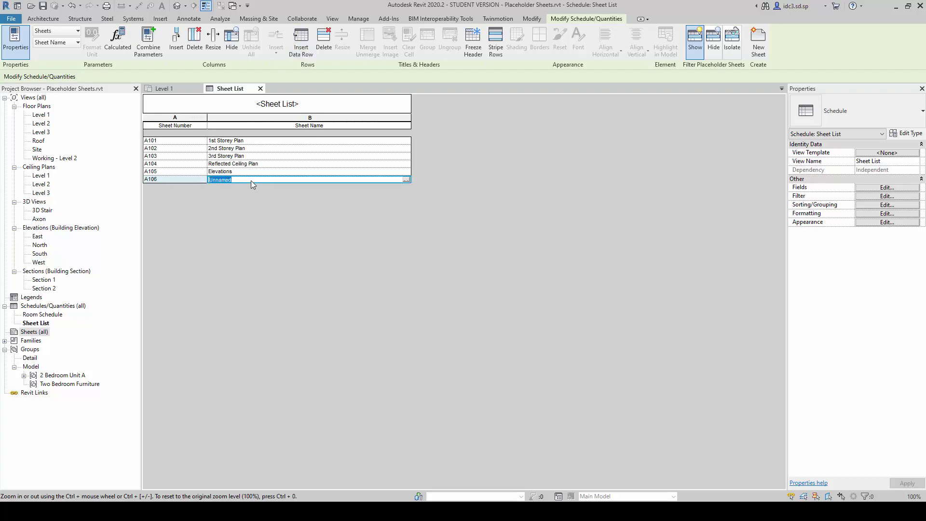
{"action": "type", "text": "Eleva"}
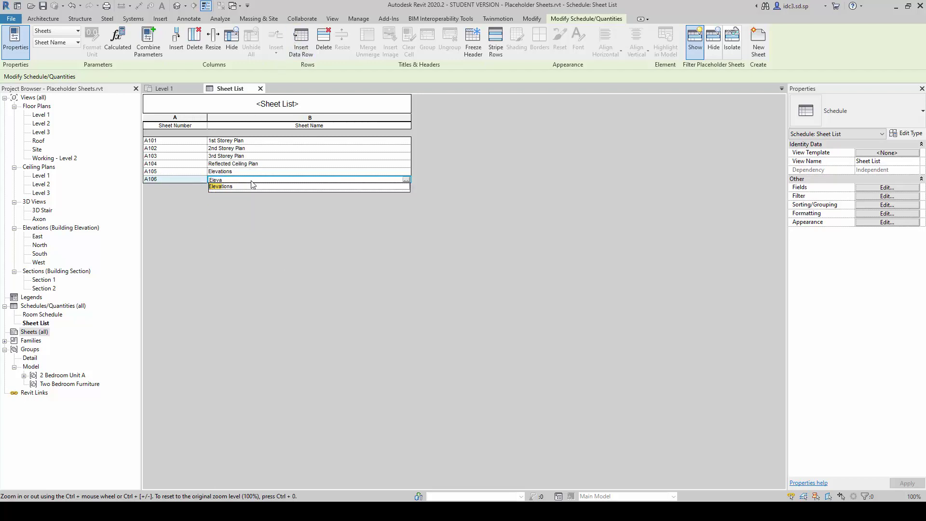
{"action": "type", "text": "tion A"}
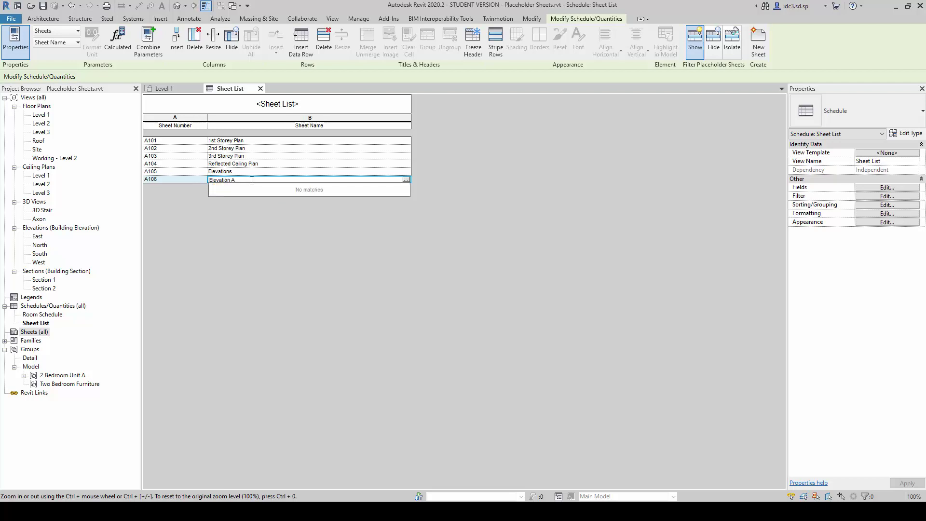
{"action": "key", "text": "BackSpace"}
{"action": "key", "text": "BackSpace"}
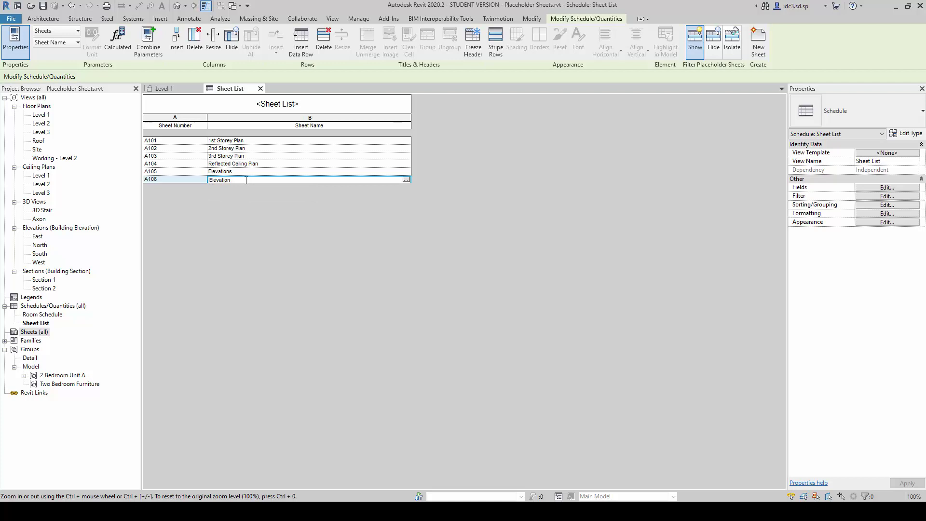
{"action": "double_click", "coordinate": [229, 178]}
{"action": "left_click", "coordinate": [233, 178]}
{"action": "type", "text": "2"}
{"action": "left_click", "coordinate": [237, 173]}
{"action": "key", "text": "BackSpace"}
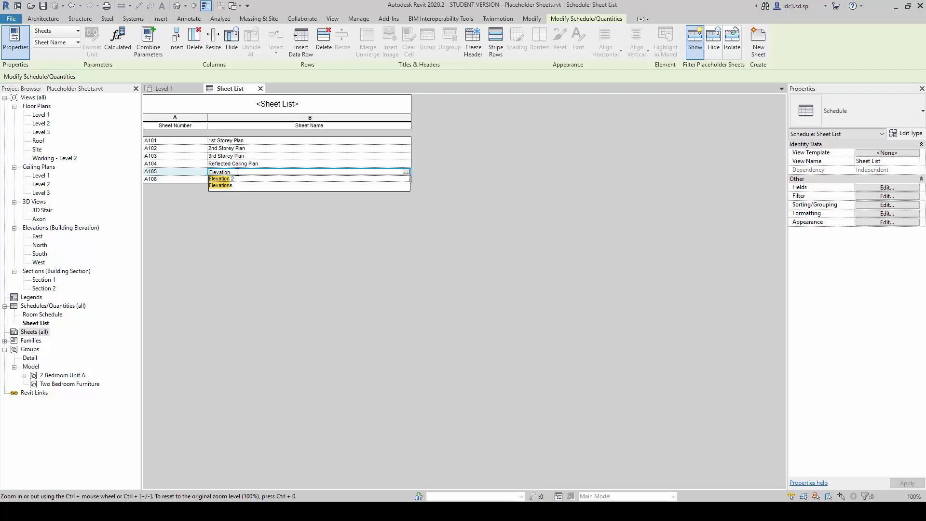
{"action": "type", "text": "1"}
- Add rows A107 and A108 named Section A-A and Section B-B
{"action": "left_click", "coordinate": [301, 41]}
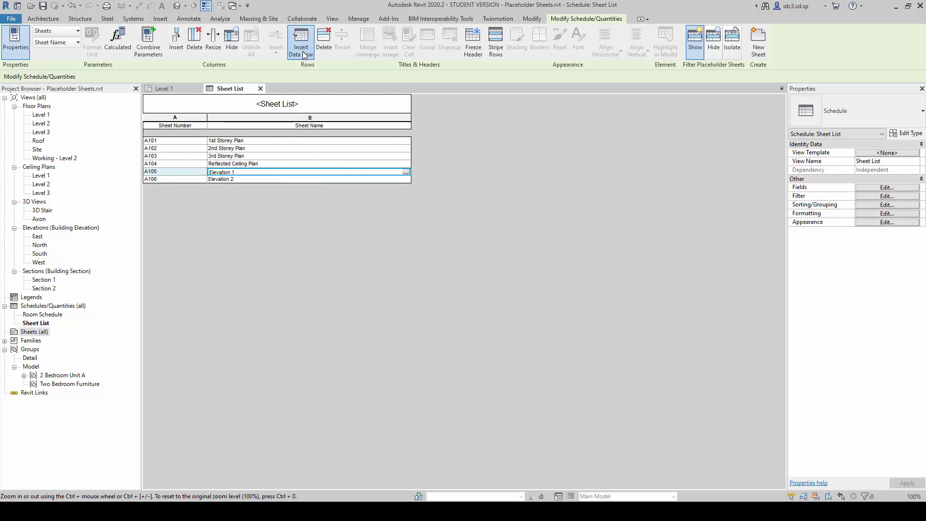
{"action": "left_click", "coordinate": [233, 187]}
{"action": "double_click", "coordinate": [232, 188]}
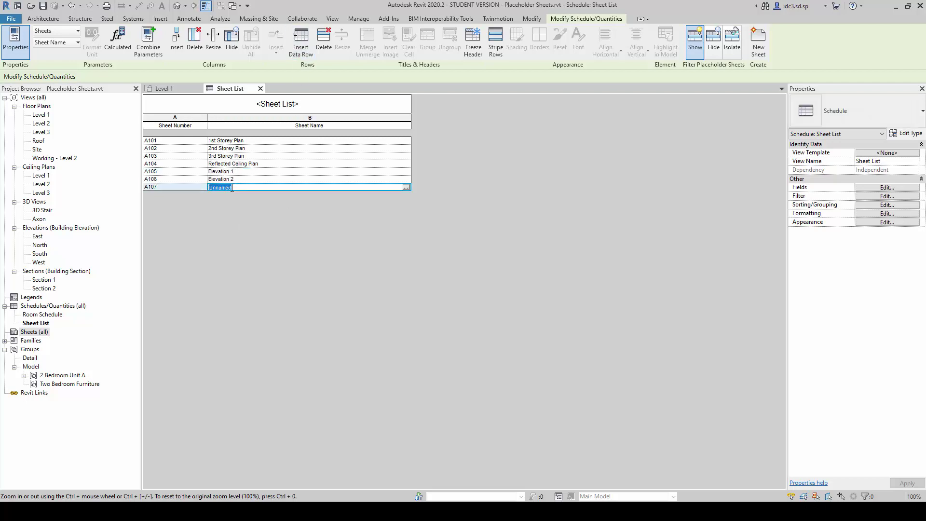
{"action": "type", "text": "Section A-A"}
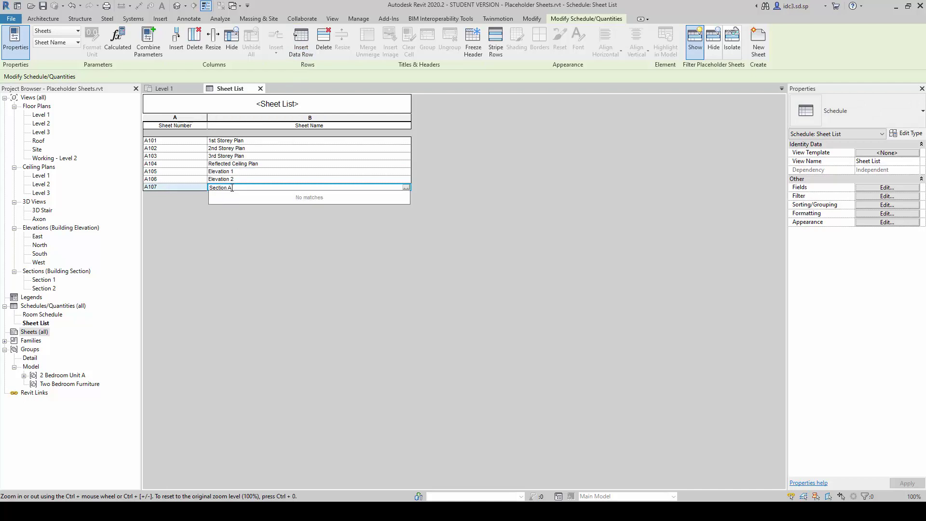
{"action": "left_click", "coordinate": [301, 41]}
{"action": "left_click", "coordinate": [241, 195]}
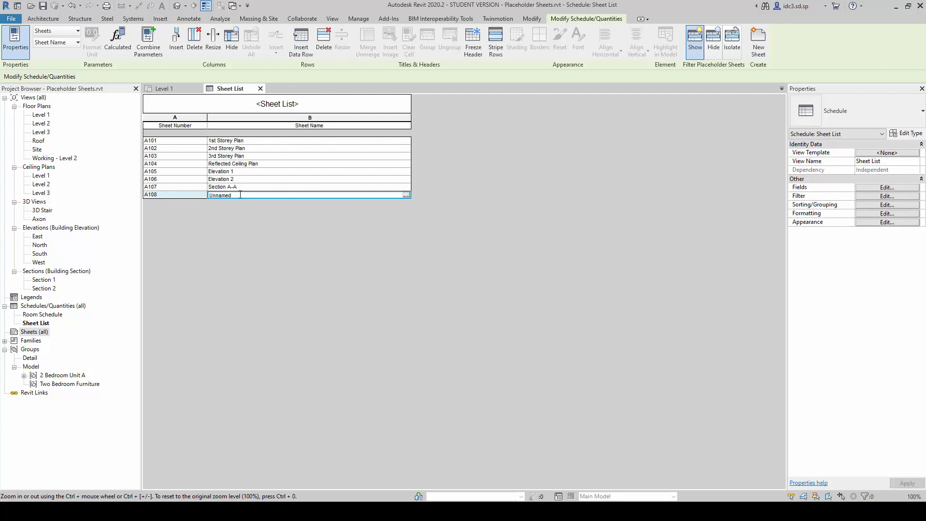
{"action": "double_click", "coordinate": [240, 195]}
{"action": "type", "text": "Section"}
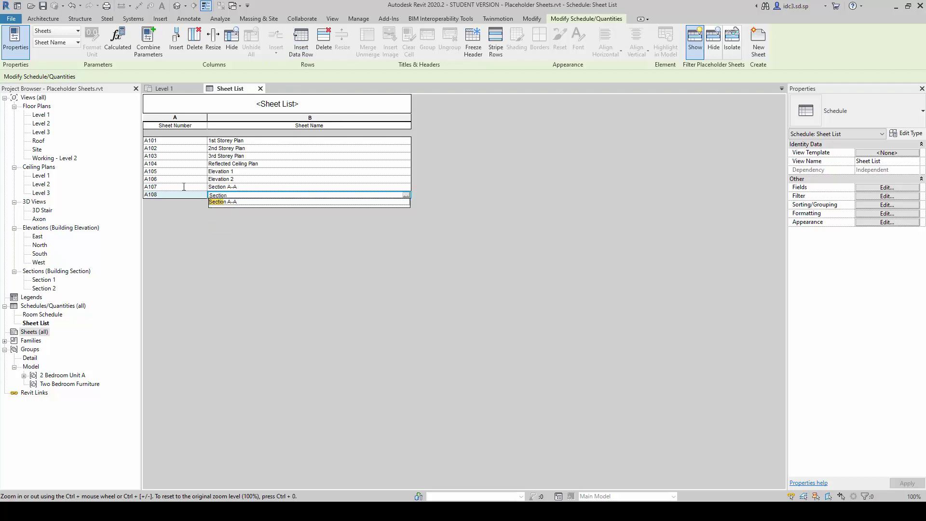
{"action": "type", "text": " B-b"}
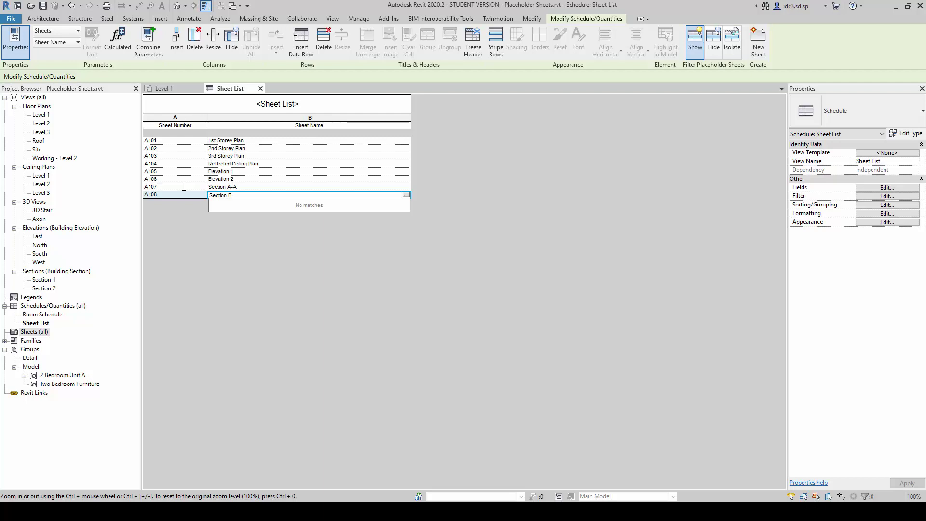
{"action": "key", "text": "Escape"}
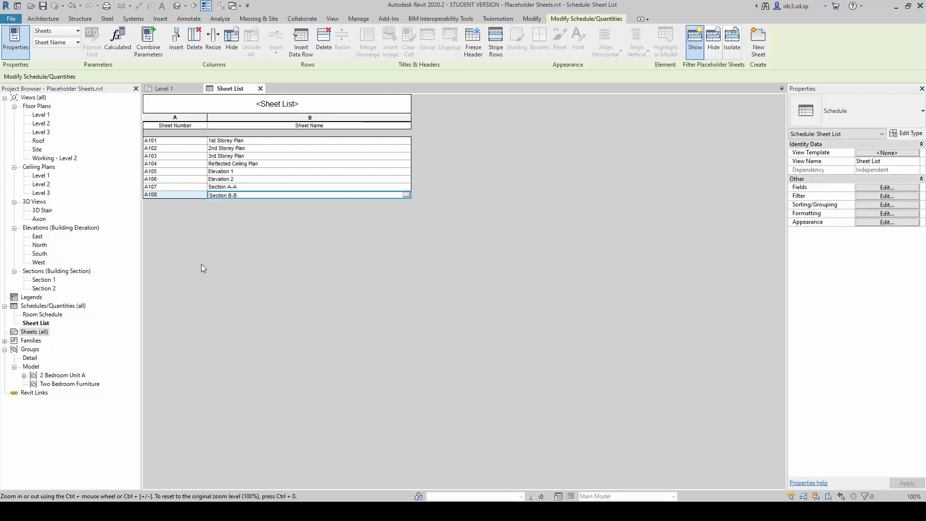
{"action": "key", "text": "Return"}
- Renumber the Elevation 1 and Elevation 2 sheets to A201 and A202
{"action": "left_click", "coordinate": [167, 172]}
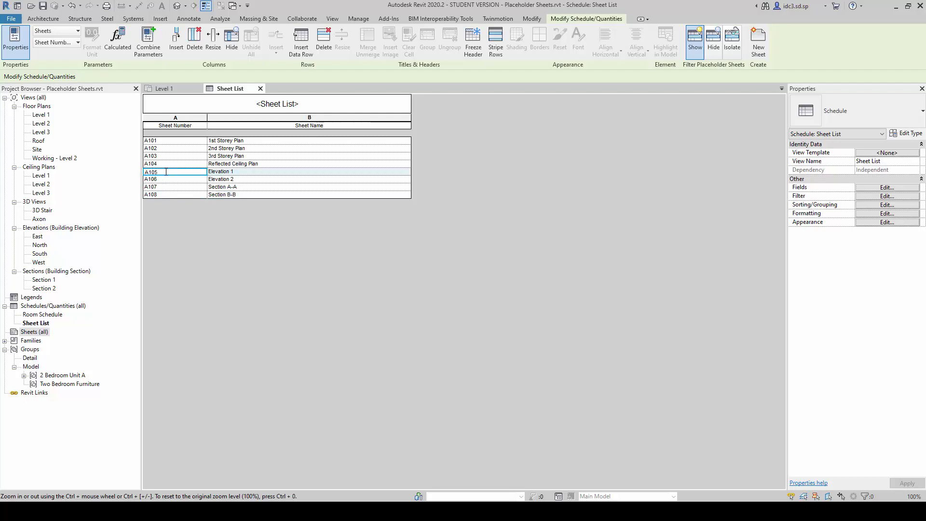
{"action": "left_click_drag", "start_coordinate": [148, 172], "coordinate": [169, 179]}
{"action": "type", "text": "201"}
{"action": "key", "text": "Return"}
{"action": "left_click_drag", "start_coordinate": [148, 180], "coordinate": [166, 180]}
{"action": "type", "text": "202"}
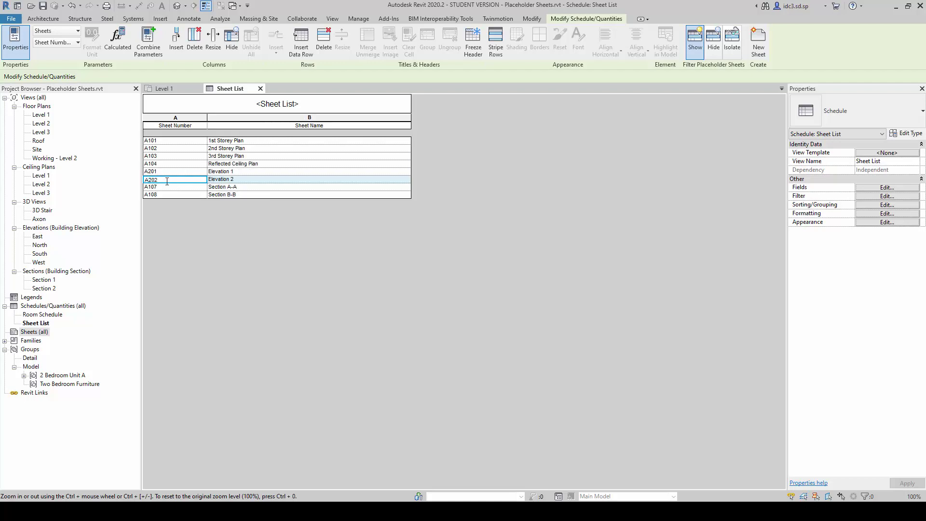
- Renumber the Section A-A and Section B-B sheets to A301 and A302
{"action": "left_click", "coordinate": [163, 188]}
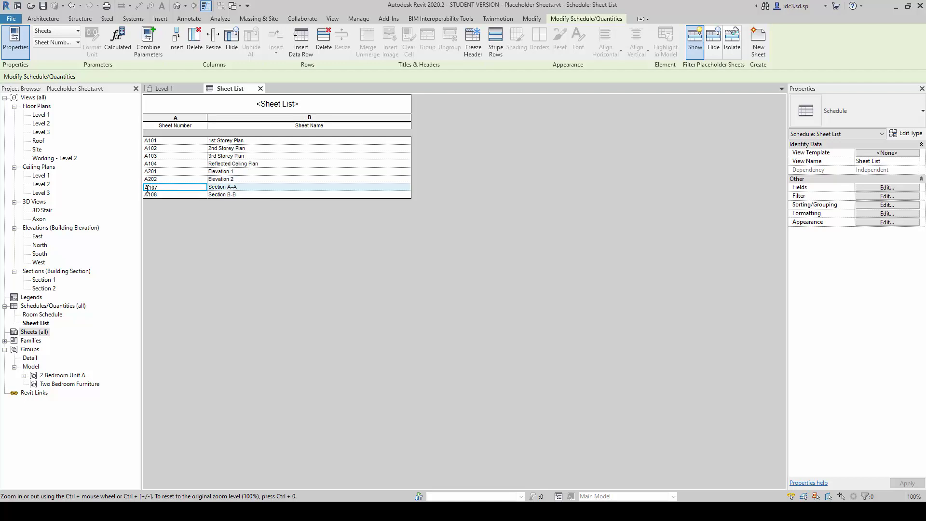
{"action": "left_click_drag", "start_coordinate": [148, 187], "coordinate": [170, 189]}
{"action": "type", "text": "301"}
{"action": "left_click", "coordinate": [162, 195]}
{"action": "left_click_drag", "start_coordinate": [147, 195], "coordinate": [158, 195]}
{"action": "type", "text": "302"}
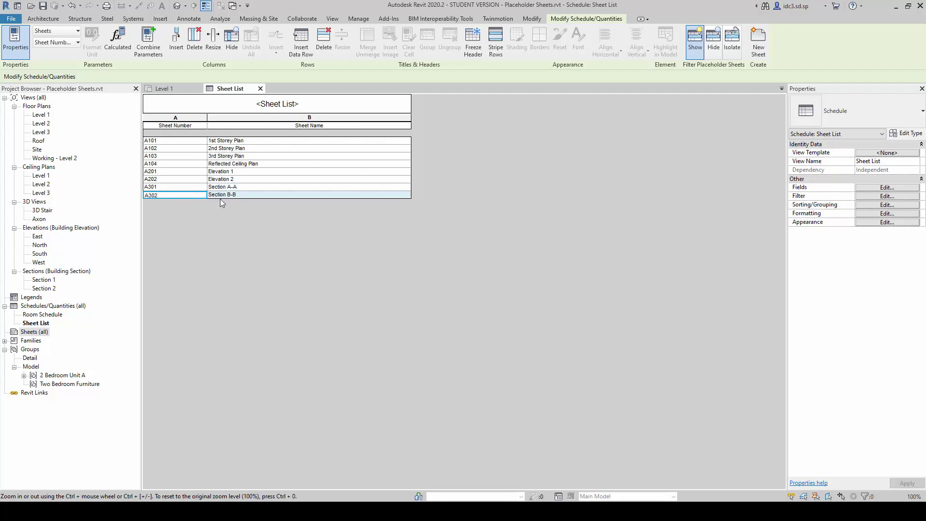
{"action": "left_click", "coordinate": [632, 429]}
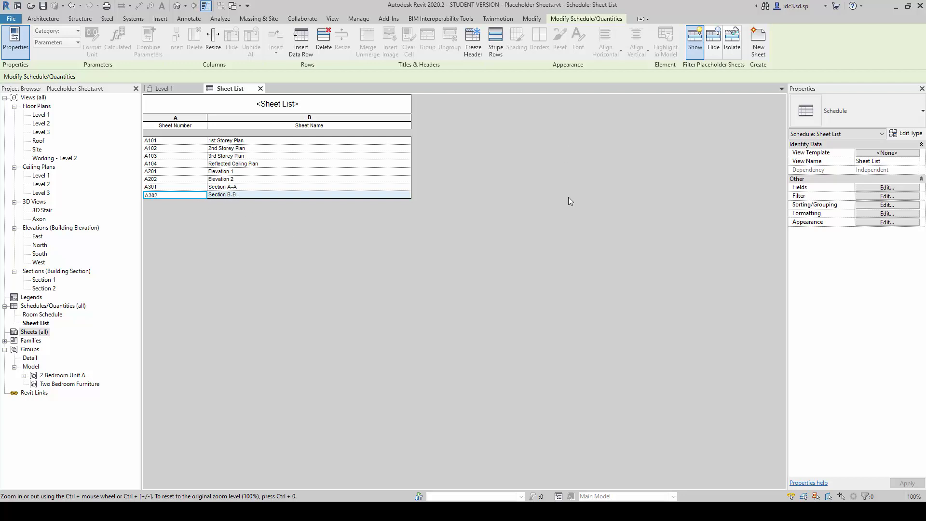
- Start a new sheet and choose the School of ABE A1 title block
{"action": "left_click", "coordinate": [759, 53]}
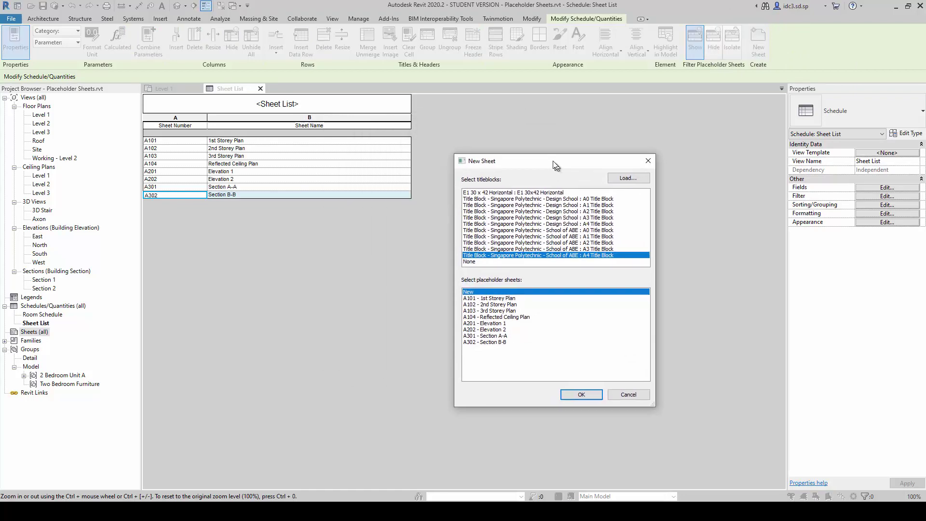
{"action": "left_click_drag", "start_coordinate": [554, 166], "coordinate": [550, 160]}
{"action": "left_click", "coordinate": [594, 232]}
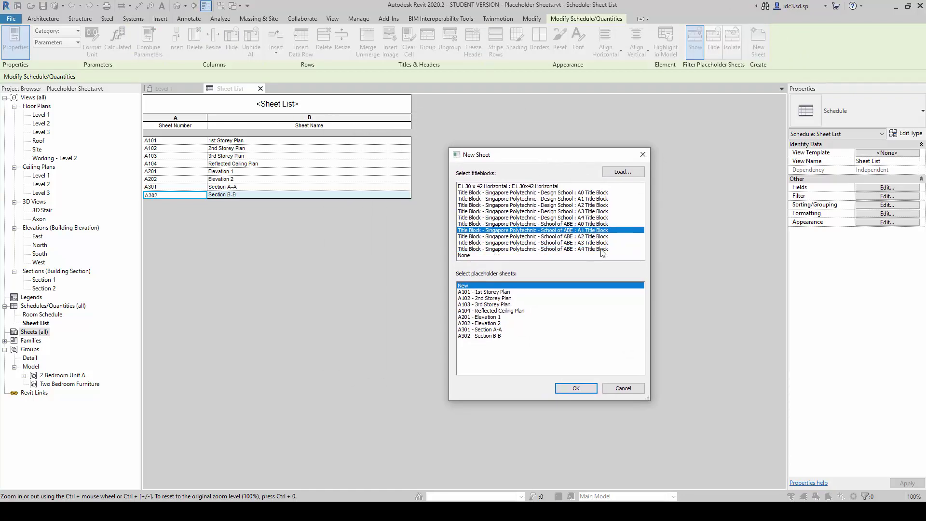
{"action": "left_click", "coordinate": [601, 243]}
{"action": "left_click", "coordinate": [599, 249]}
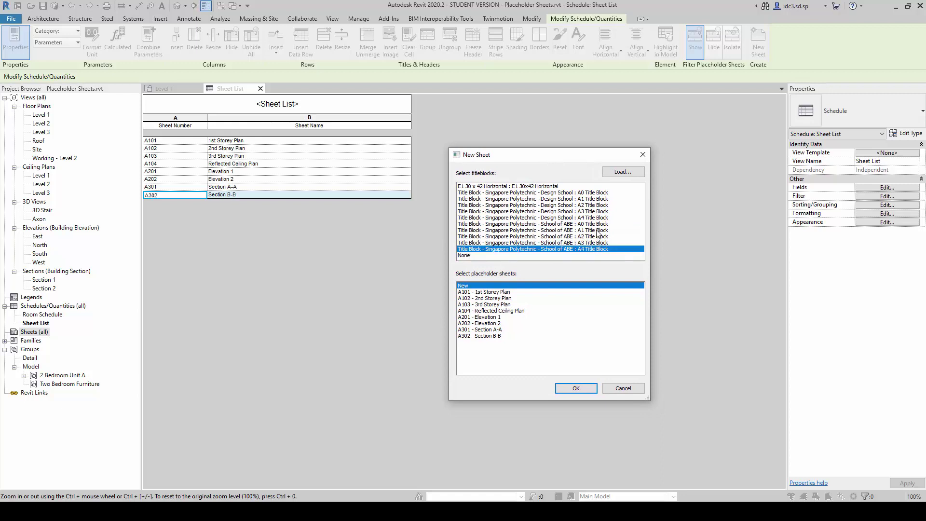
{"action": "left_click", "coordinate": [597, 230]}
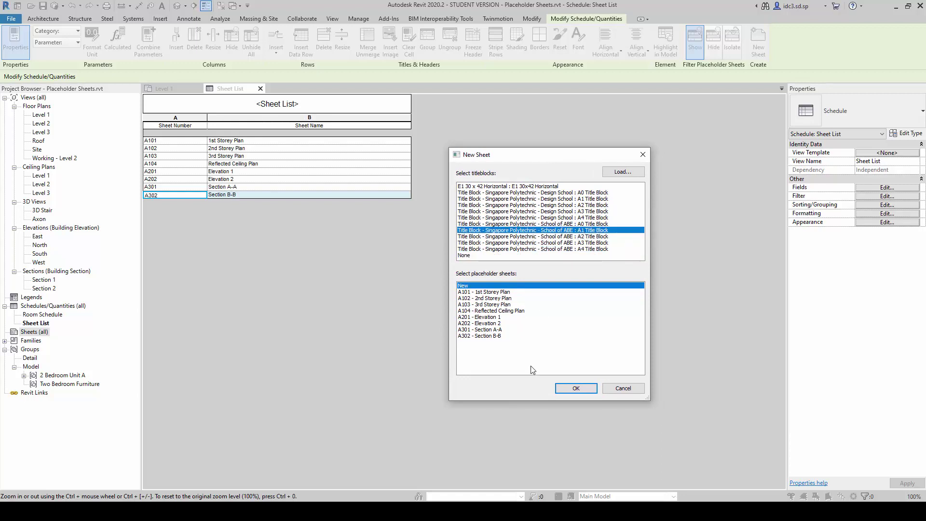
- Create the sheet from placeholder A101 - 1st Storey Plan with the A1 title block
{"action": "left_click", "coordinate": [499, 337]}
{"action": "left_click", "coordinate": [499, 330]}
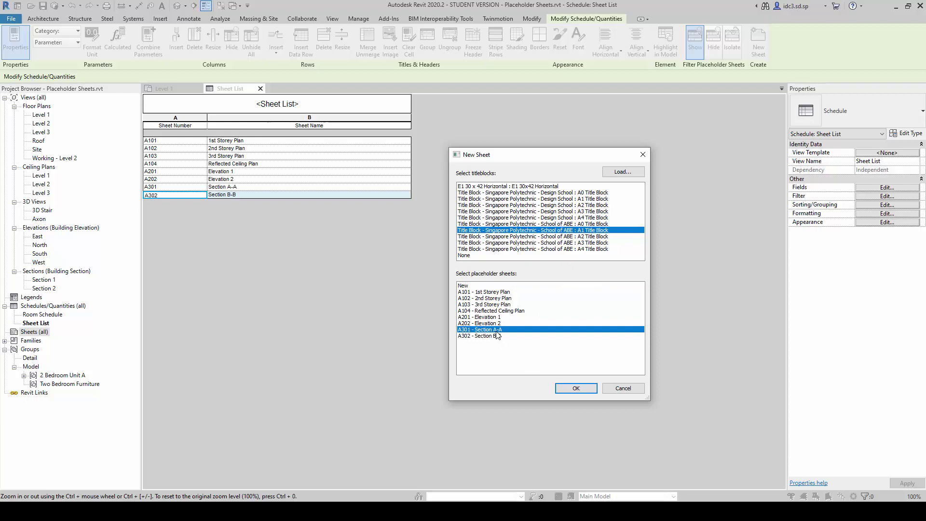
{"action": "left_click", "coordinate": [507, 324]}
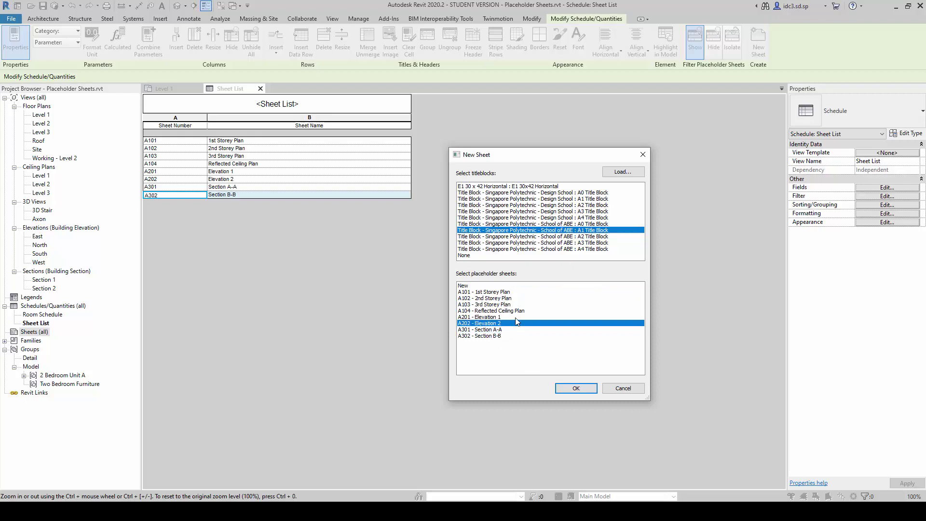
{"action": "left_click", "coordinate": [510, 310]}
{"action": "left_click", "coordinate": [513, 304]}
{"action": "left_click", "coordinate": [517, 292]}
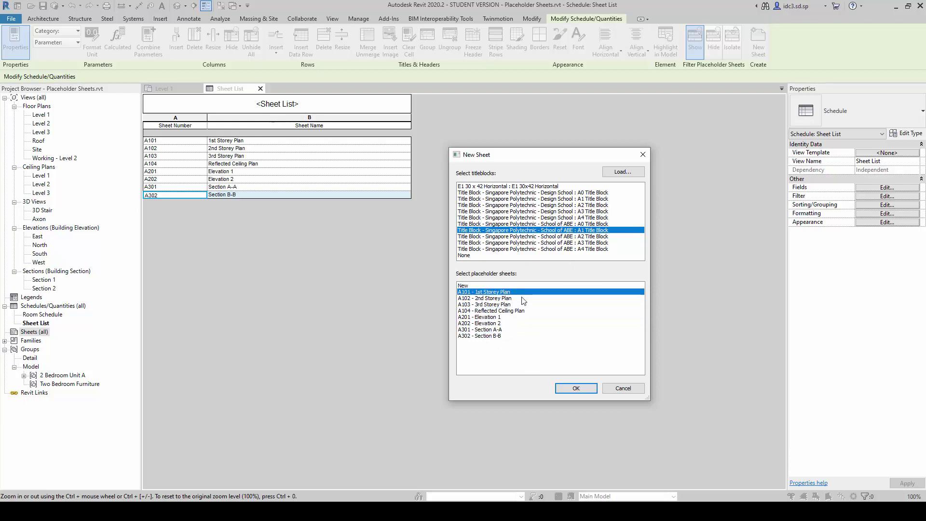
{"action": "left_click", "coordinate": [523, 336]}
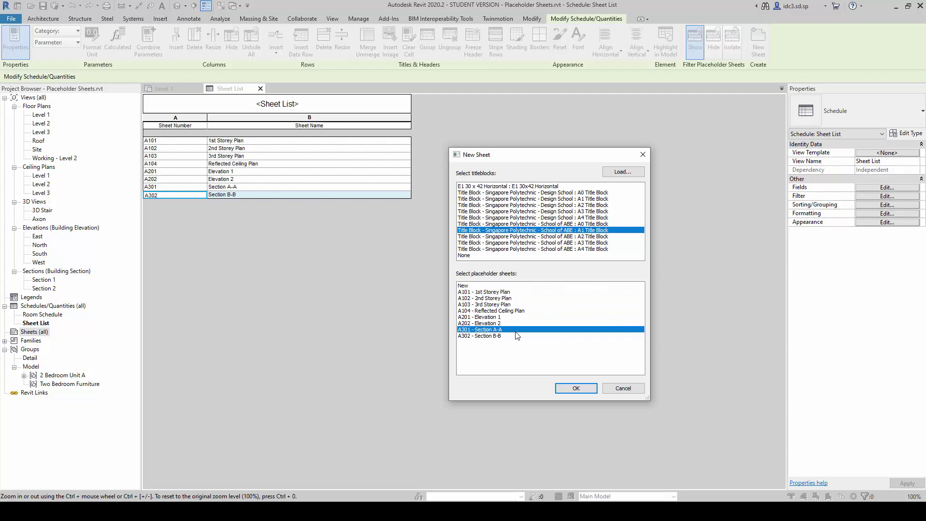
{"action": "left_click", "coordinate": [499, 294]}
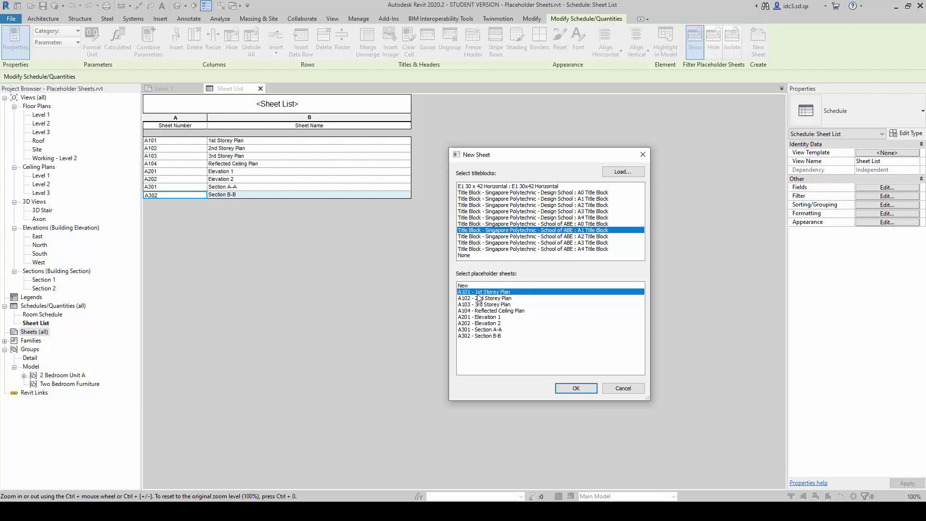
{"action": "left_click", "coordinate": [596, 236]}
{"action": "left_click", "coordinate": [594, 232]}
{"action": "left_click", "coordinate": [576, 389]}
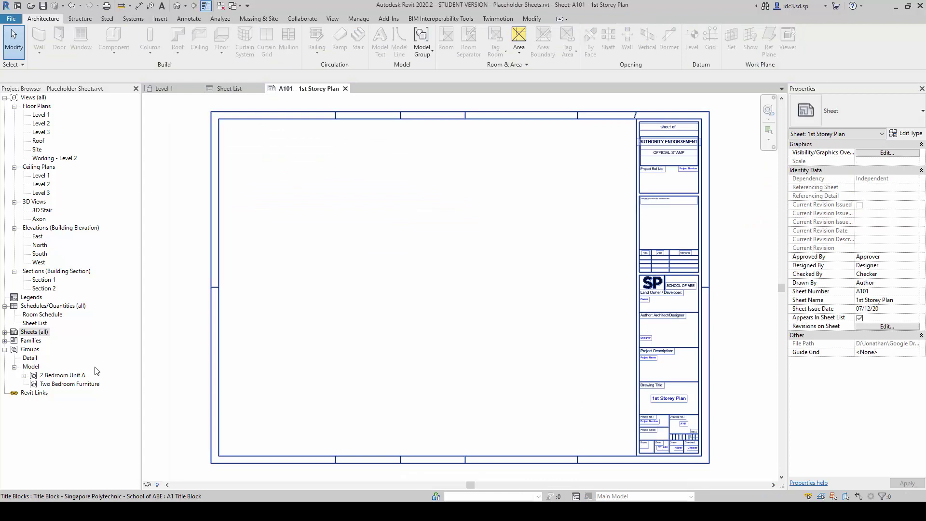
{"action": "left_click", "coordinate": [5, 333]}
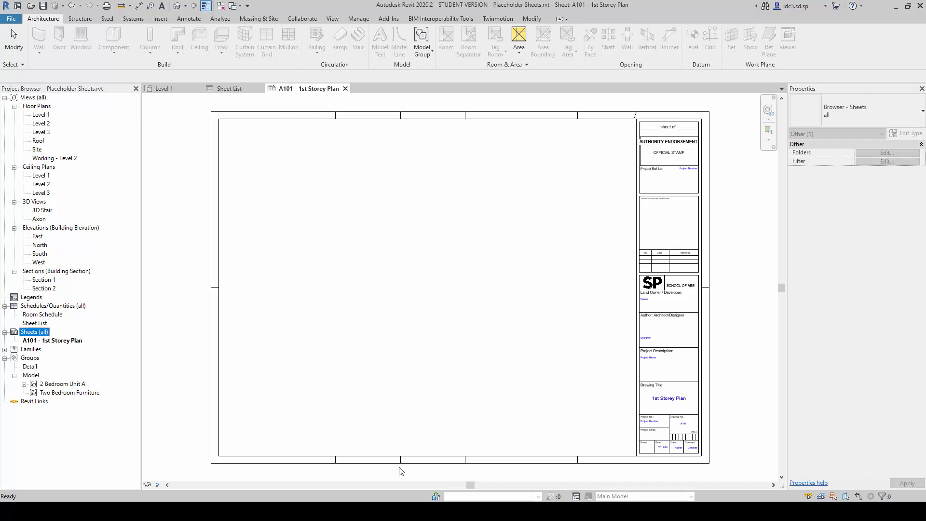
{"action": "left_click", "coordinate": [343, 314]}
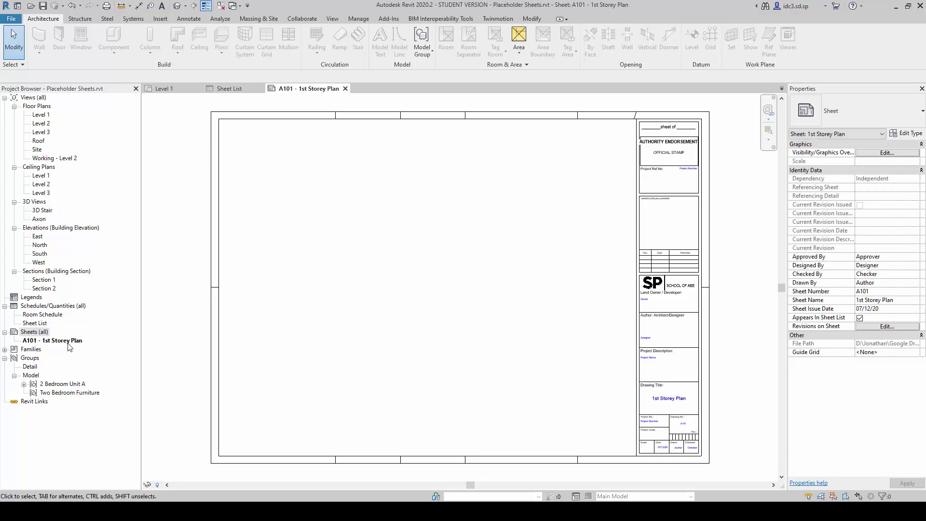
{"action": "right_click", "coordinate": [42, 332]}
{"action": "left_click", "coordinate": [71, 336]}
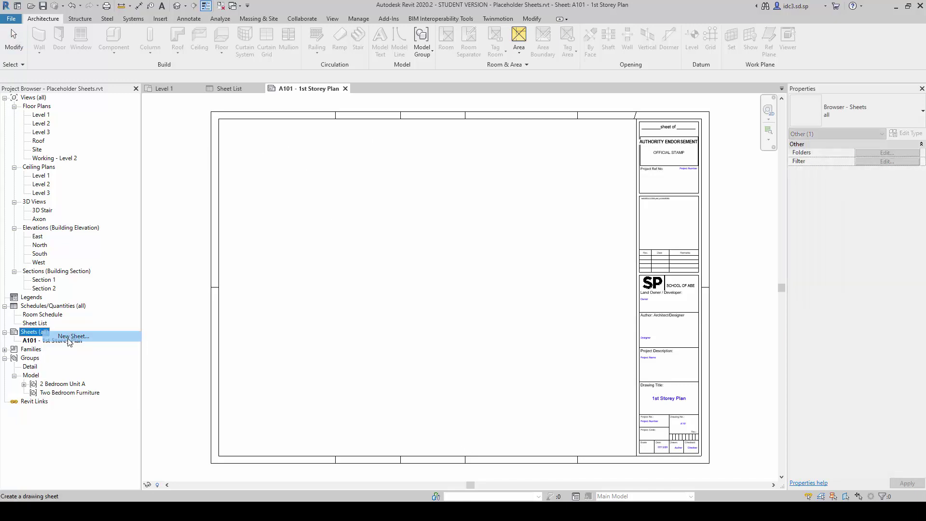
{"action": "left_click", "coordinate": [69, 339]}
{"action": "left_click_drag", "start_coordinate": [526, 294], "coordinate": [518, 331]}
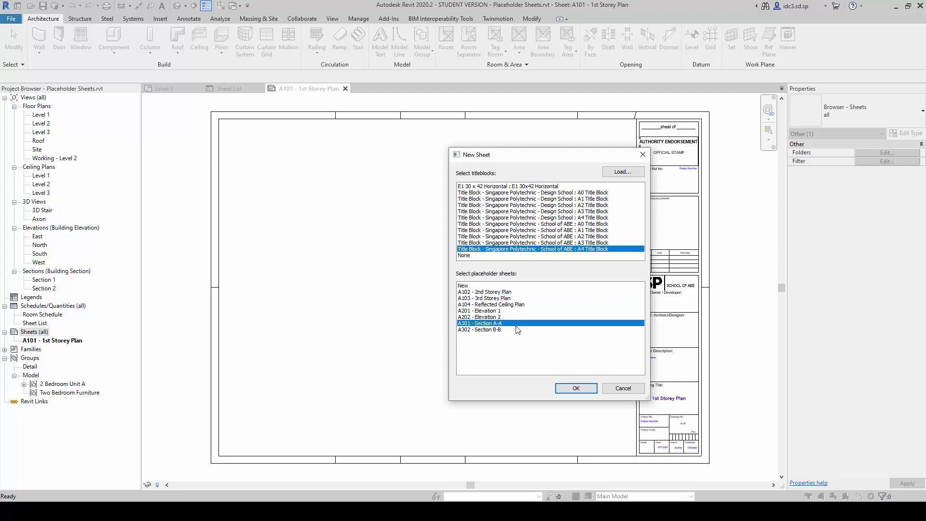
{"action": "left_click", "coordinate": [622, 390]}
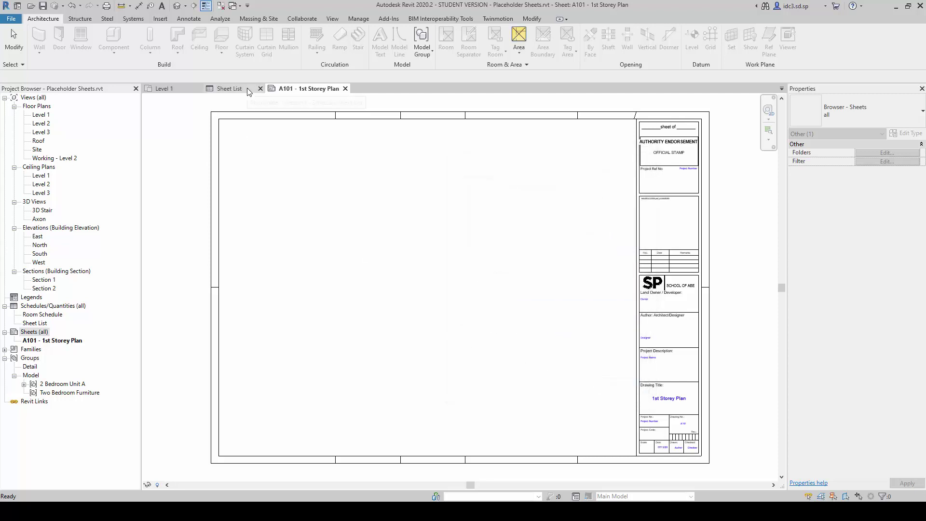
- From the Sheet List, start a new sheet and review placeholders A102 through A202
{"action": "left_click", "coordinate": [229, 89]}
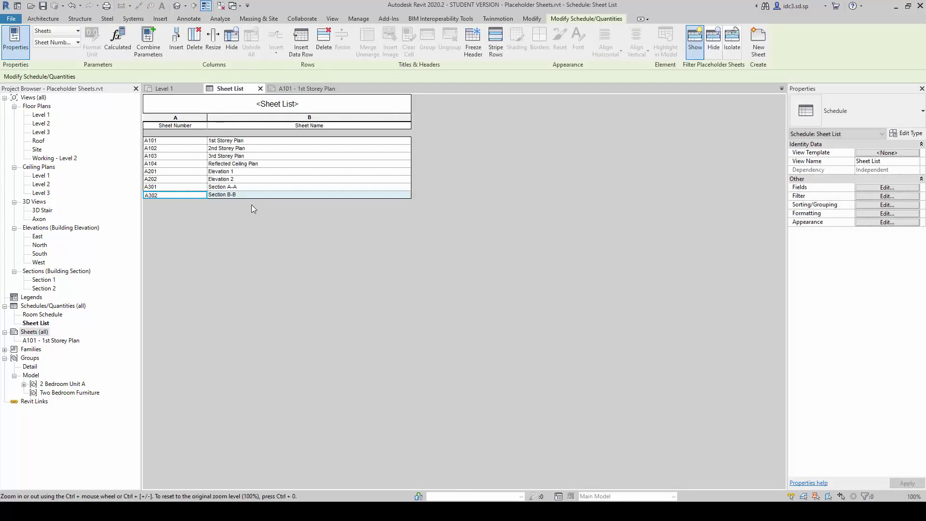
{"action": "left_click", "coordinate": [212, 149]}
{"action": "left_click", "coordinate": [757, 54]}
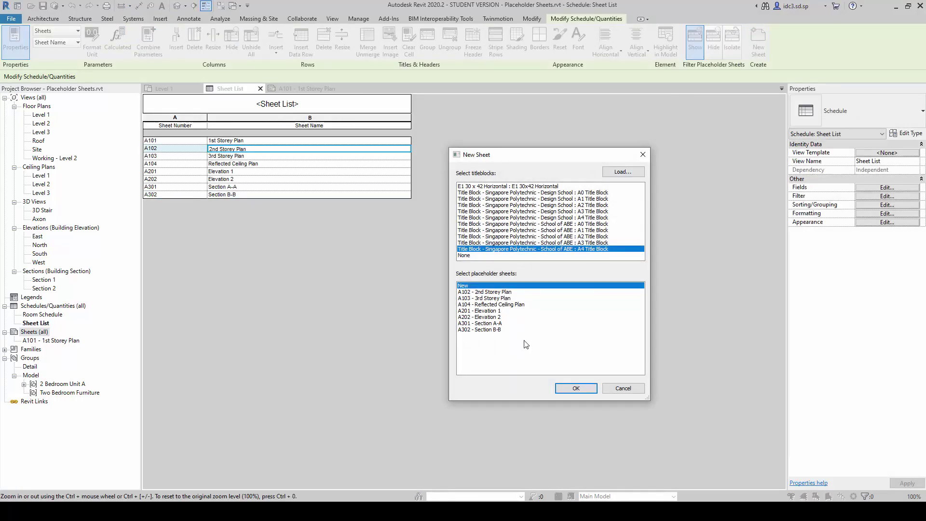
{"action": "left_click", "coordinate": [504, 293]}
{"action": "left_click", "coordinate": [505, 298]}
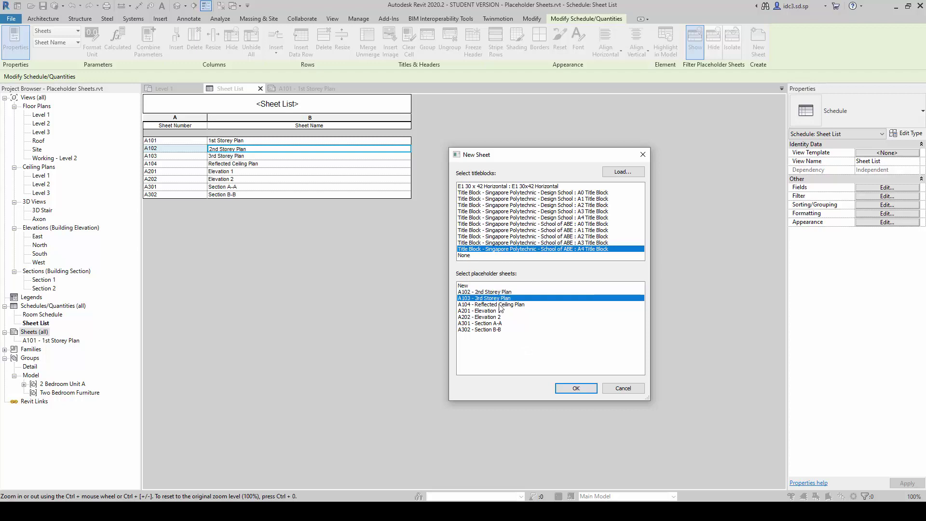
{"action": "left_click", "coordinate": [499, 305]}
{"action": "left_click", "coordinate": [491, 317]}
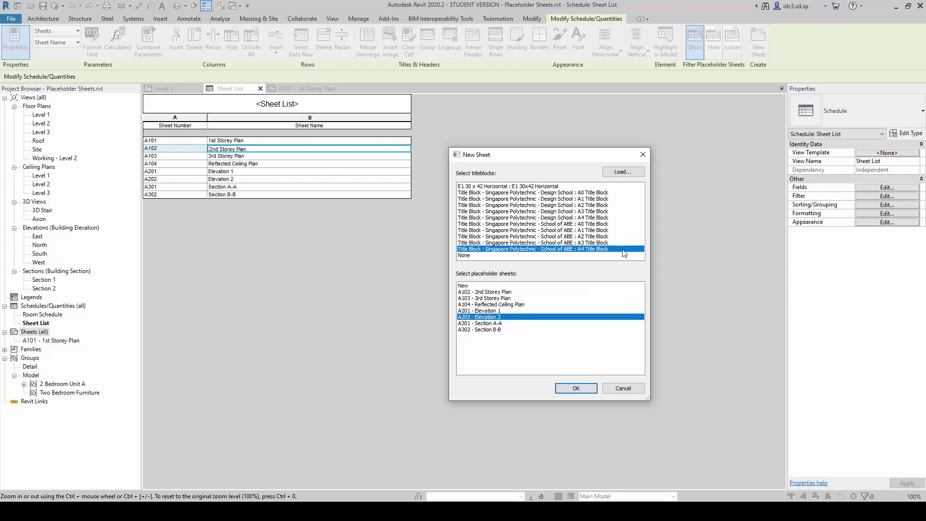
- Create sheets from placeholders A102–A302 with the School of ABE A1 title block
{"action": "left_click", "coordinate": [519, 293]}
{"action": "left_click", "coordinate": [520, 304]}
{"action": "left_click", "coordinate": [518, 323]}
{"action": "left_click", "coordinate": [508, 330]}
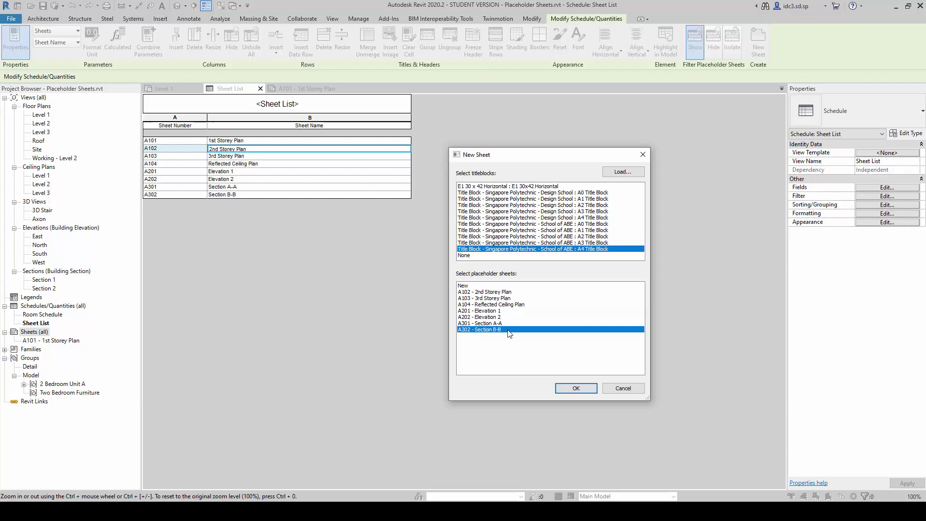
{"action": "left_click", "coordinate": [515, 293]}
{"action": "left_click", "coordinate": [600, 231]}
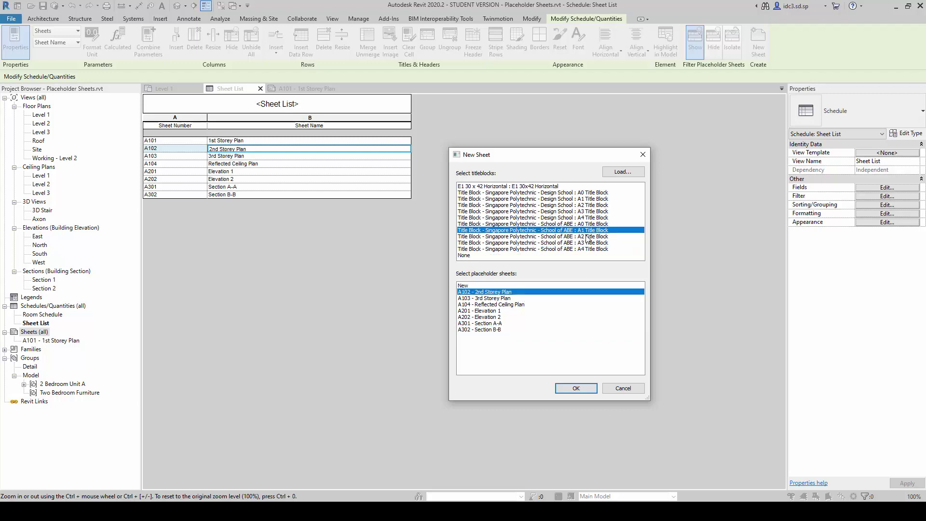
{"action": "left_click", "coordinate": [492, 330], "text": "shift"}
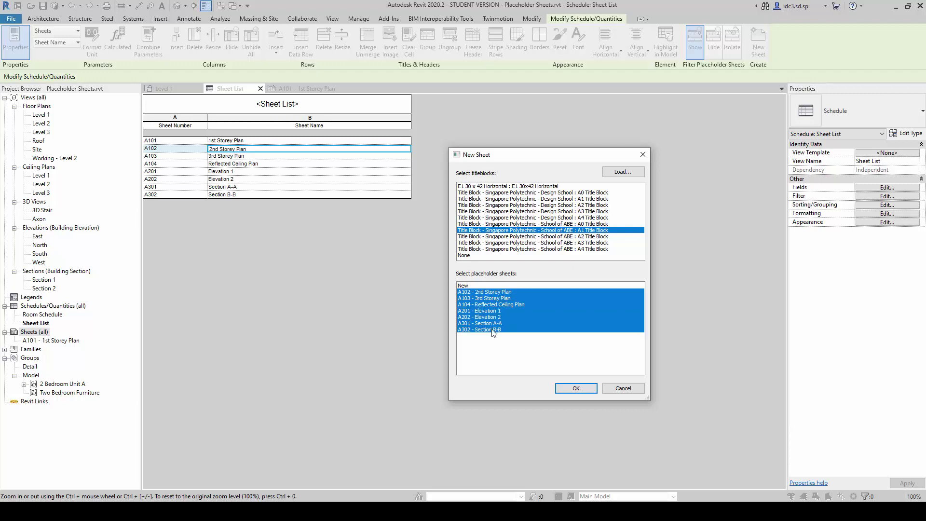
{"action": "left_click", "coordinate": [581, 389]}
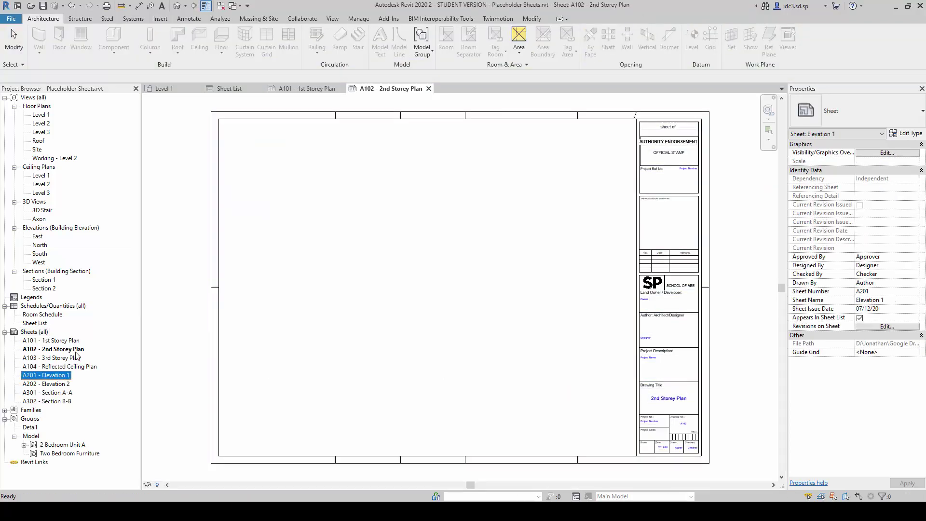
- Look through the new sheets A102 to A302 in the Project Browser
{"action": "left_click", "coordinate": [75, 350]}
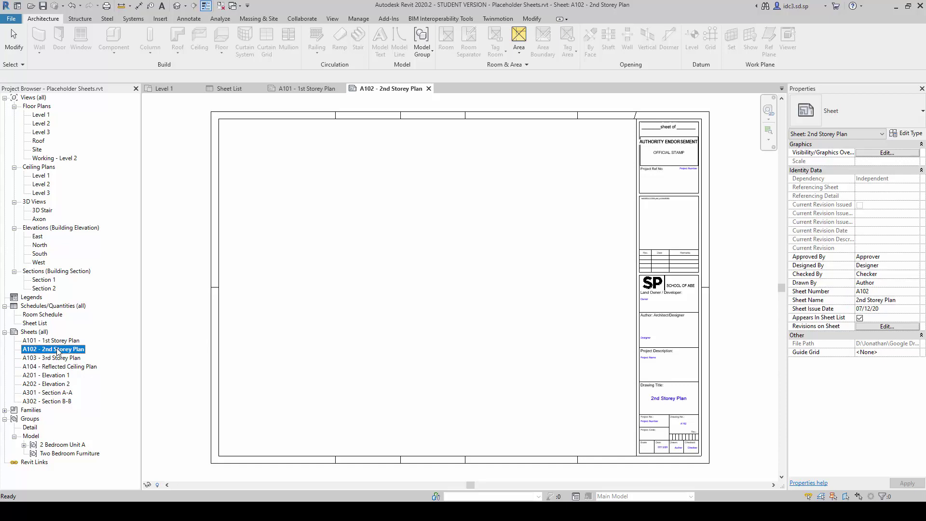
{"action": "left_click", "coordinate": [59, 360]}
{"action": "left_click", "coordinate": [59, 368]}
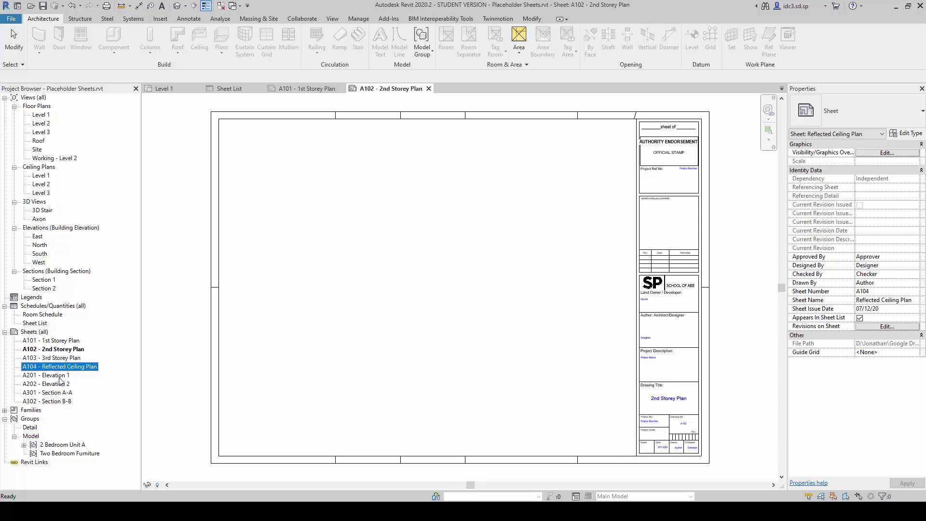
{"action": "left_click", "coordinate": [62, 376]}
{"action": "left_click", "coordinate": [64, 384]}
{"action": "left_click", "coordinate": [63, 393]}
{"action": "left_click", "coordinate": [62, 402]}
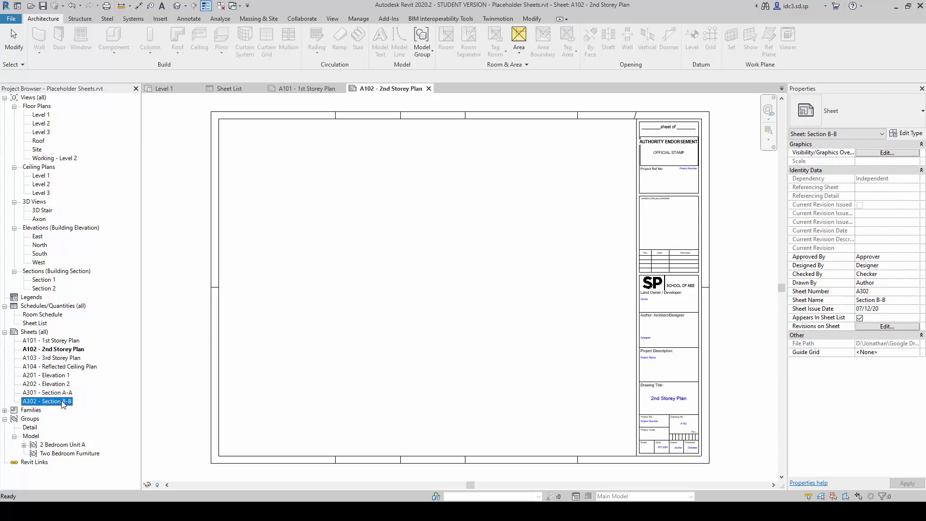
- Return to sheet A101 - 1st Storey Plan and select the Level 1 floor plan
{"action": "left_click", "coordinate": [68, 341]}
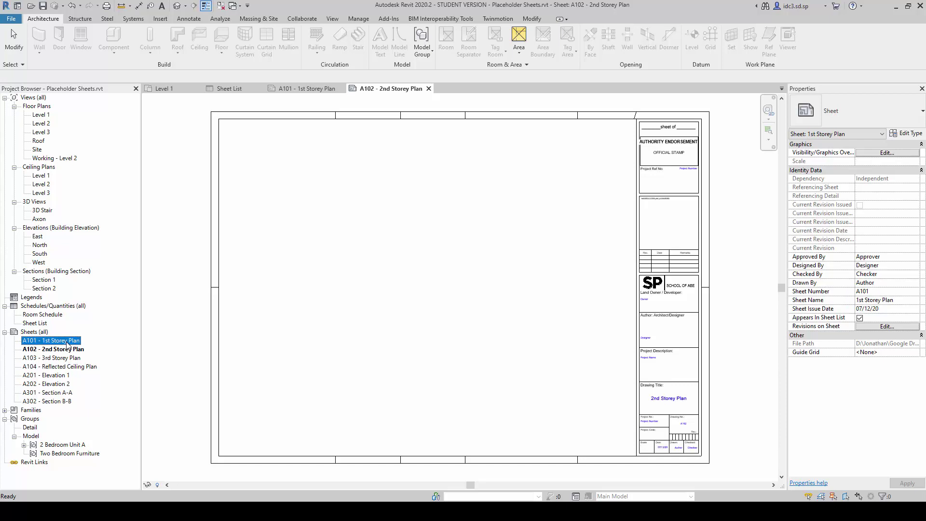
{"action": "key", "text": "Return"}
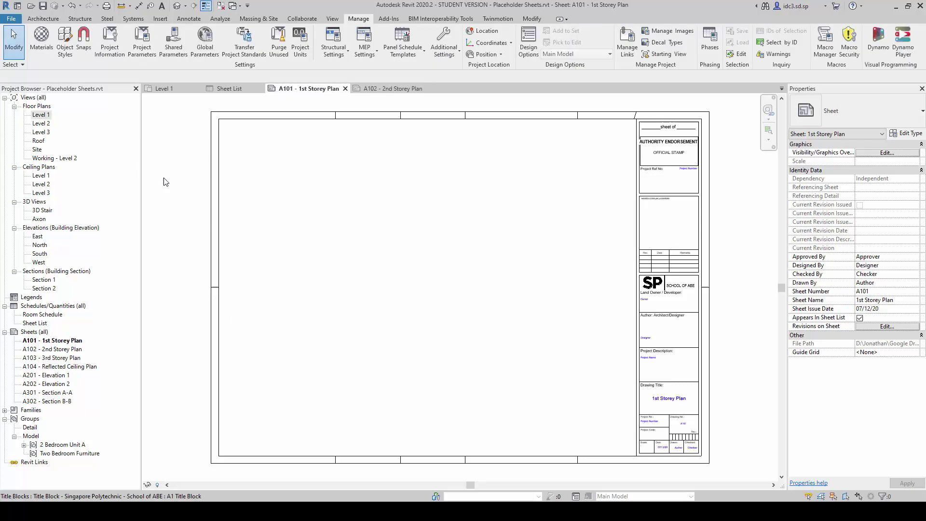
{"action": "left_click", "coordinate": [74, 341]}
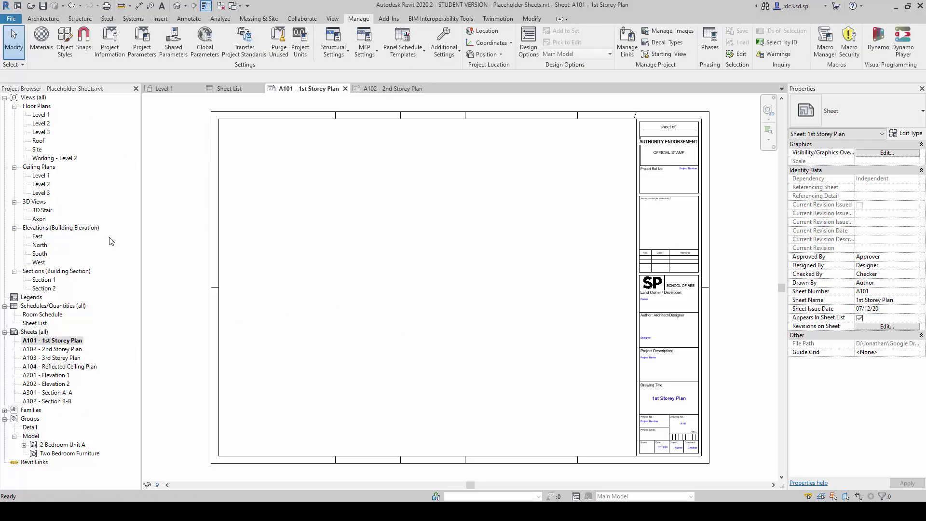
{"action": "left_click", "coordinate": [40, 117]}
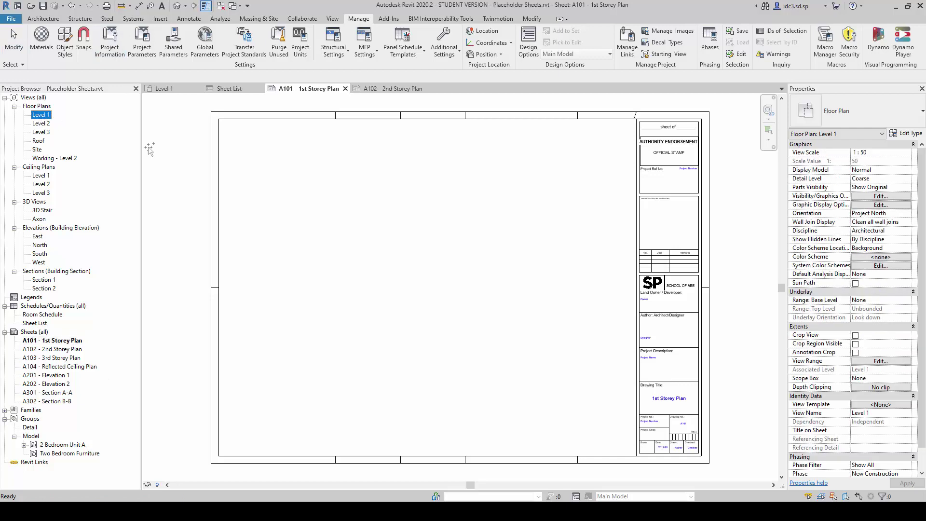
- Place Level 1 on sheet A101 as a 1:50 viewport and shift it inside the border
{"action": "left_click_drag", "start_coordinate": [311, 192], "coordinate": [323, 227]}
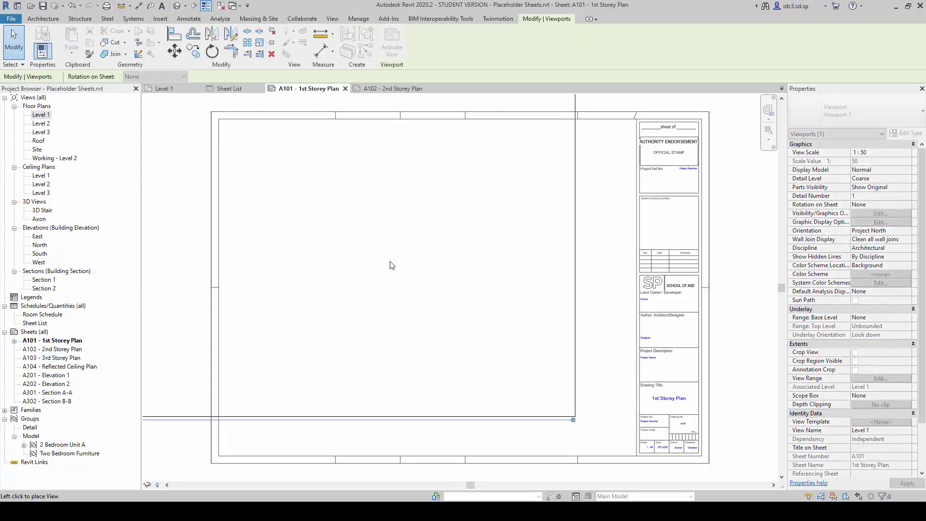
{"action": "left_click", "coordinate": [435, 295]}
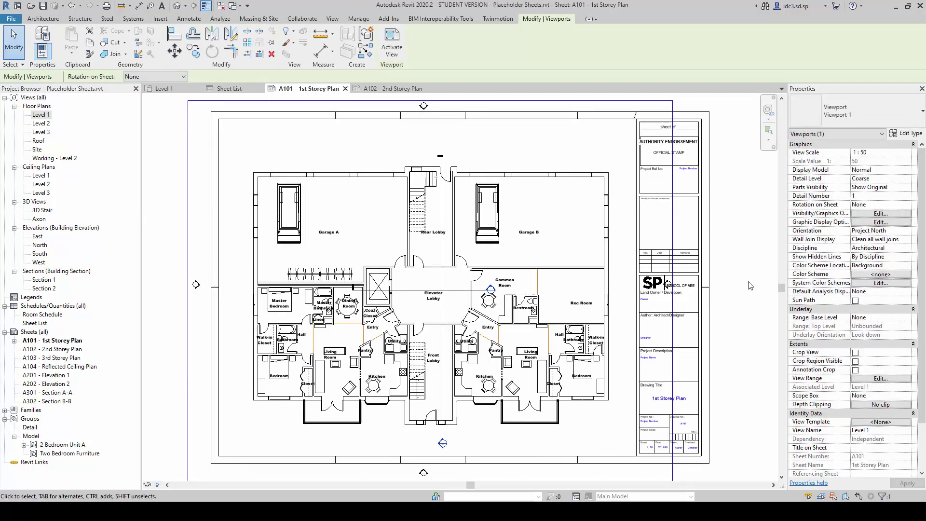
{"action": "key", "text": "Escape"}
{"action": "left_click", "coordinate": [510, 277]}
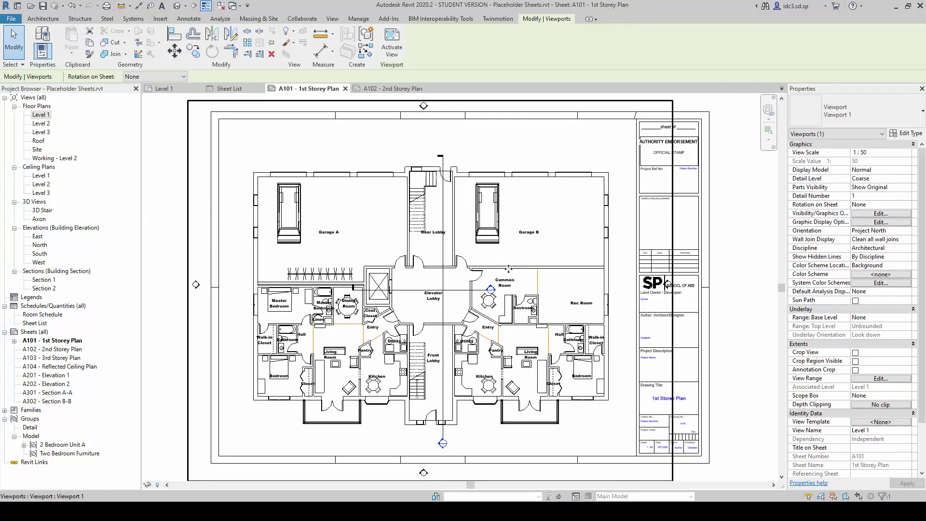
{"action": "left_click_drag", "start_coordinate": [508, 269], "coordinate": [509, 253]}
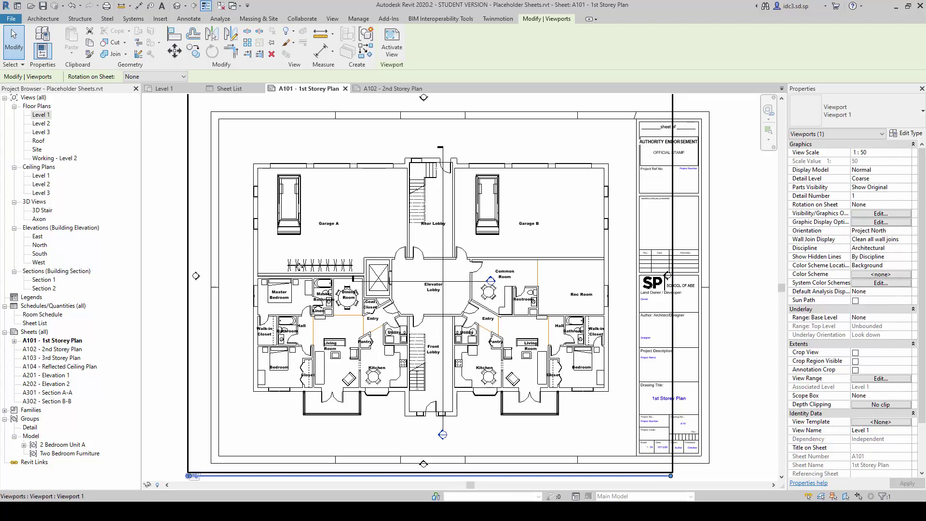
{"action": "scroll", "coordinate": [373, 200], "scroll_direction": "down", "scroll_amount": 2}
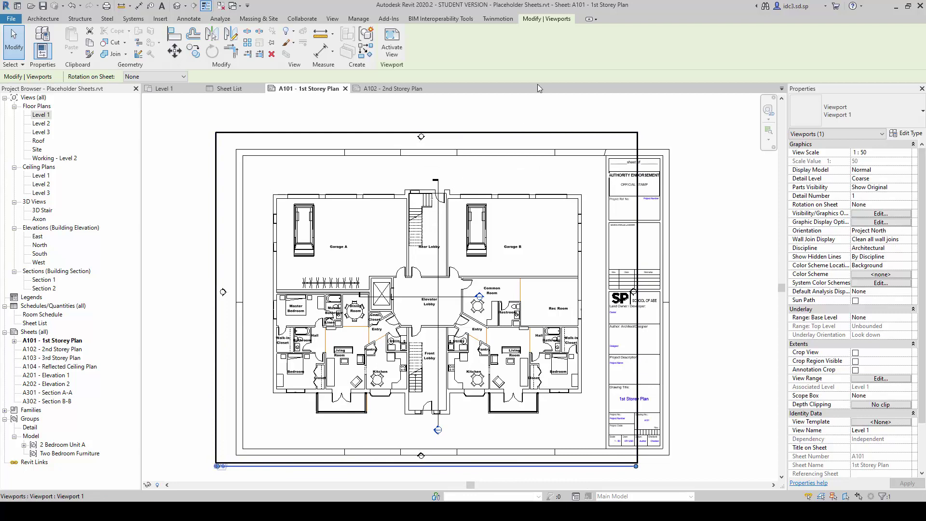
{"action": "left_click", "coordinate": [522, 151]}
{"action": "left_click", "coordinate": [519, 146]}
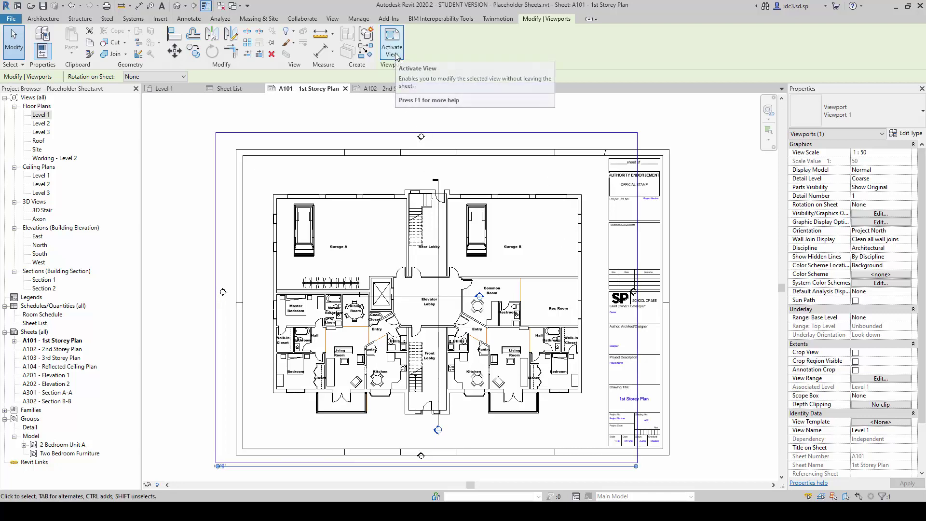
{"action": "double_click", "coordinate": [500, 173]}
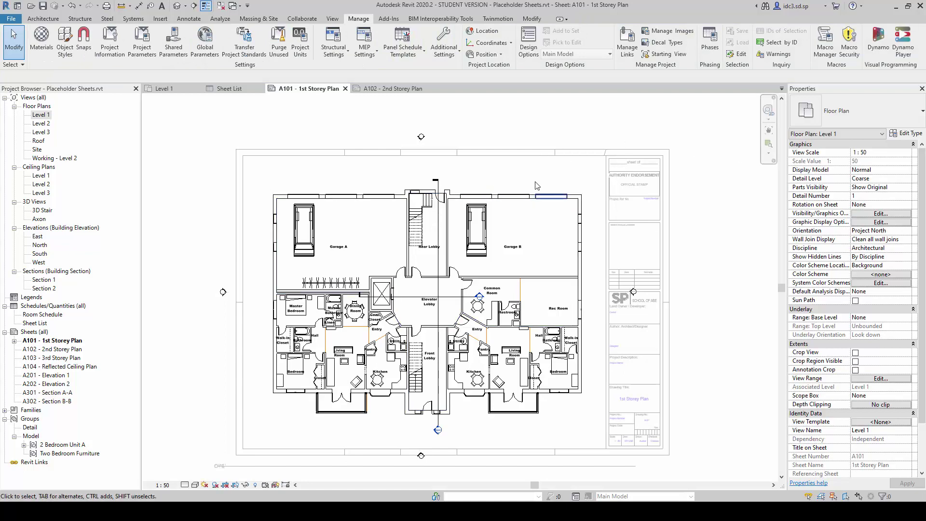
{"action": "left_click", "coordinate": [550, 197]}
{"action": "right_click", "coordinate": [531, 181]}
{"action": "left_click", "coordinate": [467, 181]}
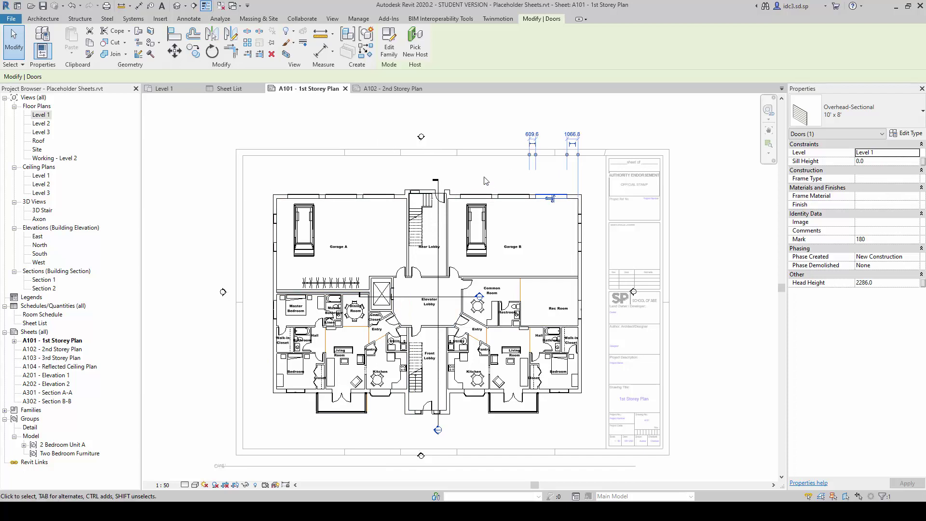
{"action": "right_click", "coordinate": [485, 176]}
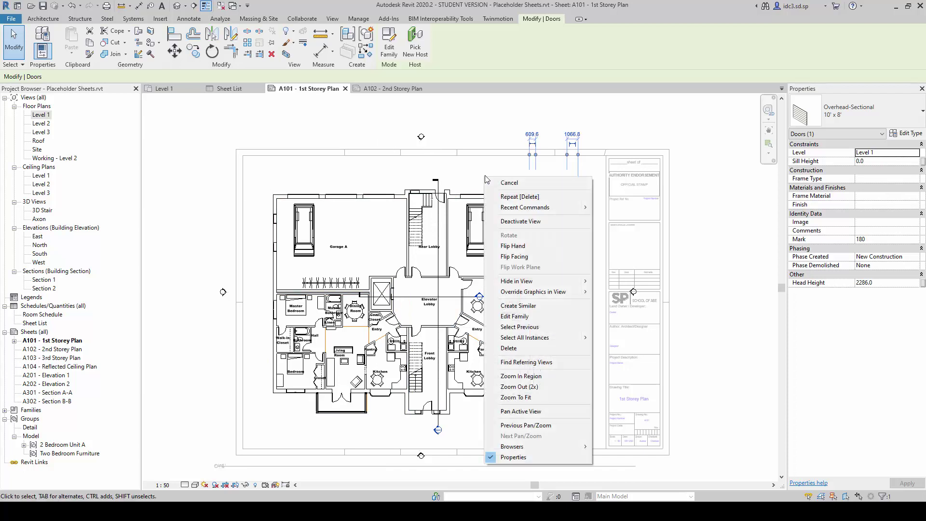
{"action": "left_click", "coordinate": [543, 222]}
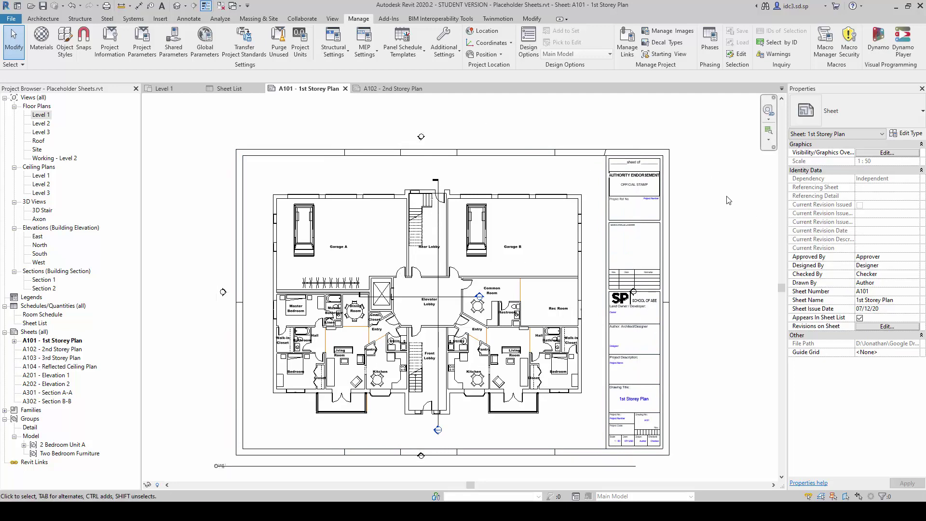
- Activate the viewport and move the top elevation marker closer to the plan
{"action": "double_click", "coordinate": [484, 186]}
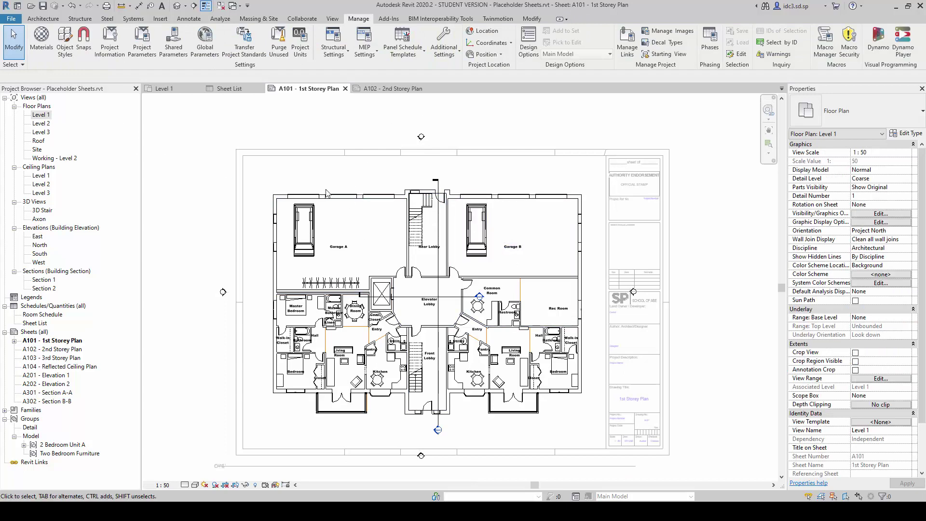
{"action": "left_click", "coordinate": [444, 164]}
{"action": "left_click", "coordinate": [174, 51]}
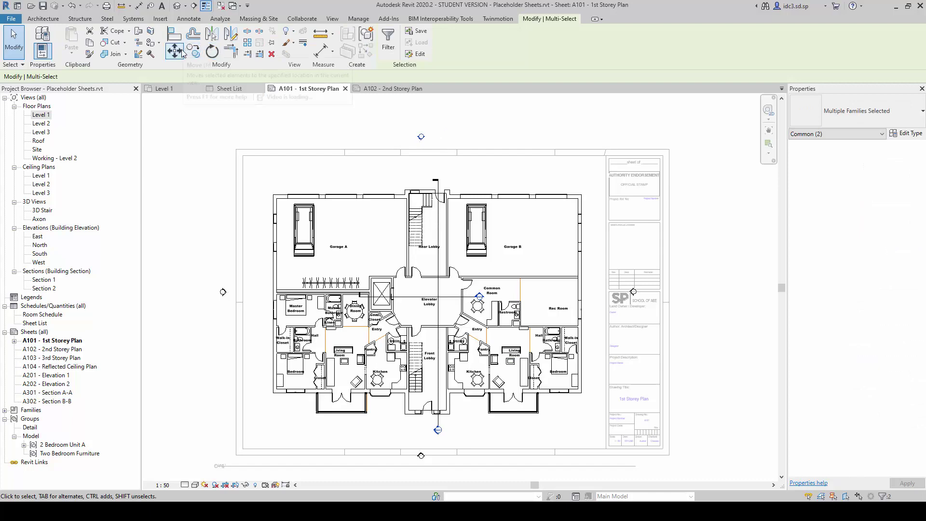
{"action": "left_click", "coordinate": [421, 135]}
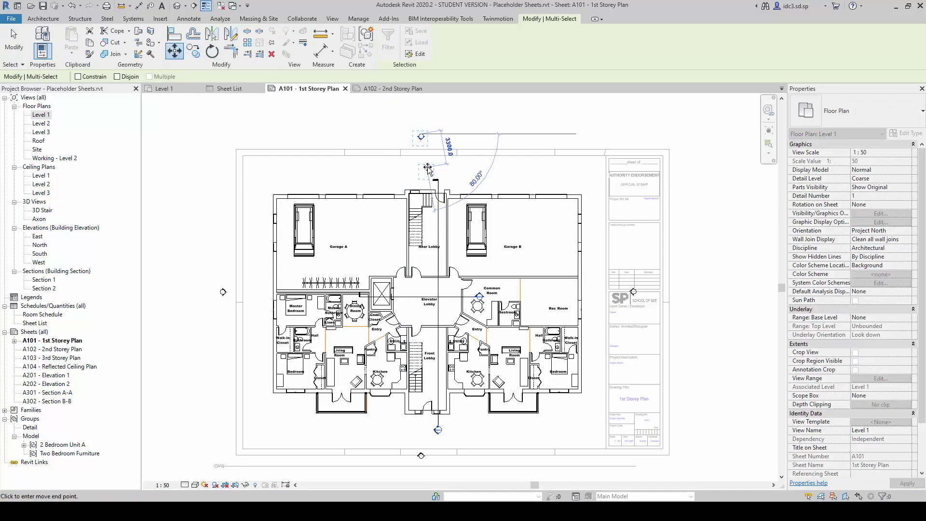
{"action": "left_click", "coordinate": [427, 169]}
- Pull the left, bottom and right elevation markers in toward the plan
{"action": "mouse_move", "coordinate": [206, 285]}
{"action": "left_mouse_down"}
{"action": "mouse_move", "coordinate": [233, 308]}
{"action": "mouse_move", "coordinate": [260, 297]}
{"action": "left_mouse_up"}
{"action": "mouse_move", "coordinate": [415, 446]}
{"action": "left_mouse_down"}
{"action": "mouse_move", "coordinate": [430, 463]}
{"action": "mouse_move", "coordinate": [425, 432]}
{"action": "left_mouse_up"}
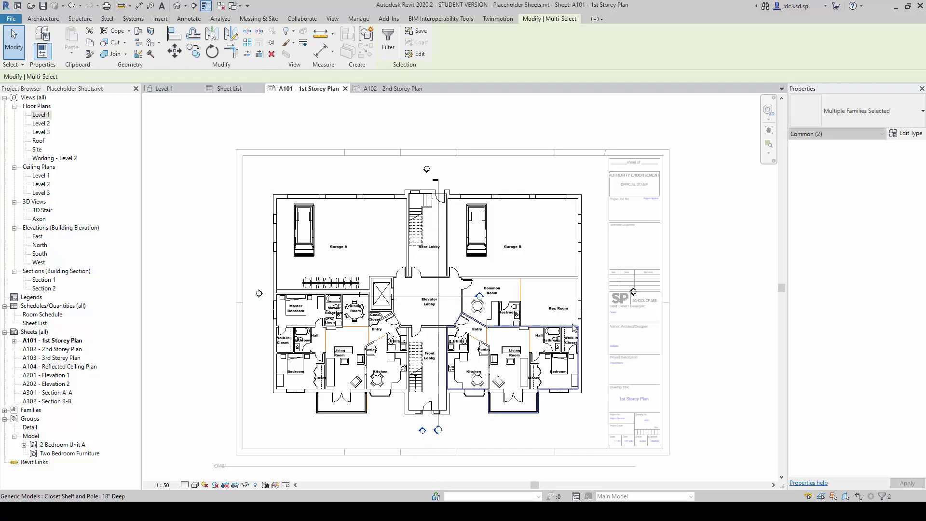
{"action": "left_click", "coordinate": [641, 302]}
{"action": "left_click_drag", "start_coordinate": [634, 293], "coordinate": [593, 296]}
{"action": "left_click", "coordinate": [622, 275]}
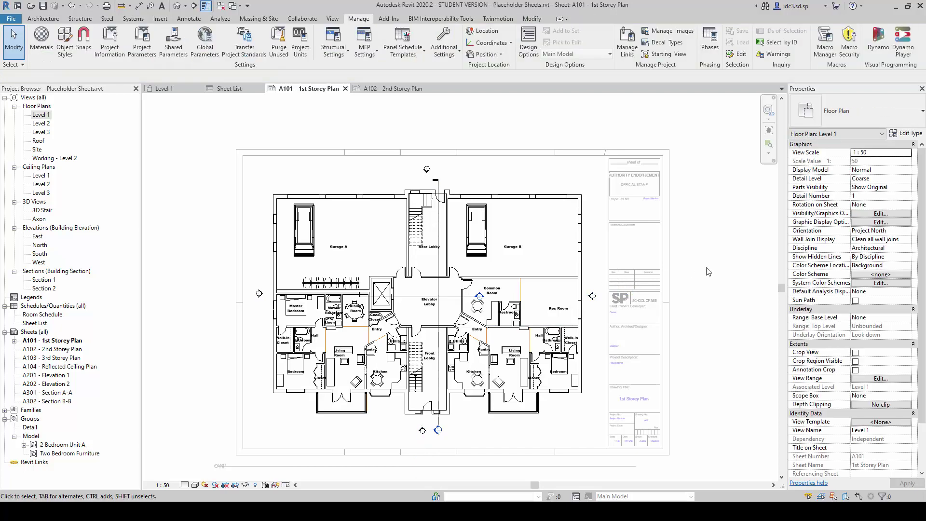
{"action": "right_click", "coordinate": [514, 138]}
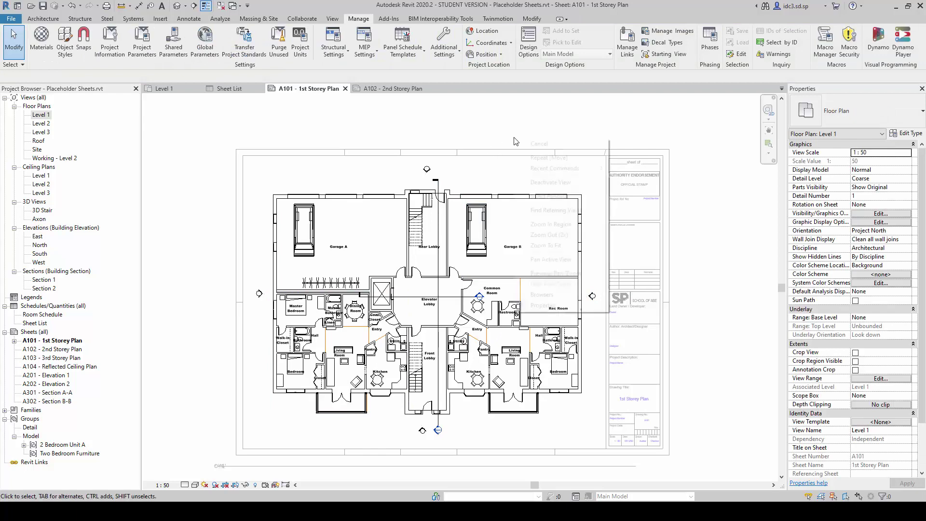
- Deactivate the viewport and frame the lower part of sheet A101
{"action": "left_click", "coordinate": [551, 182]}
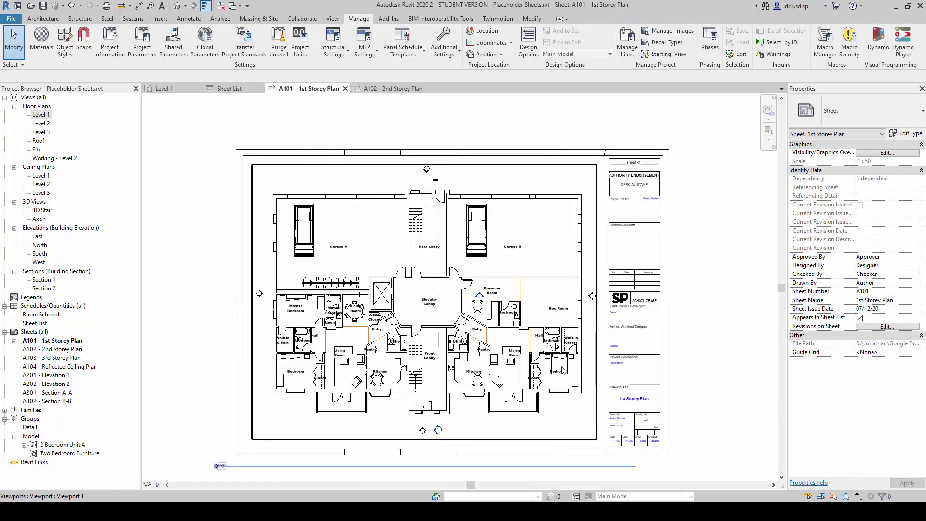
{"action": "middle_click_drag", "start_coordinate": [691, 326], "coordinate": [696, 306]}
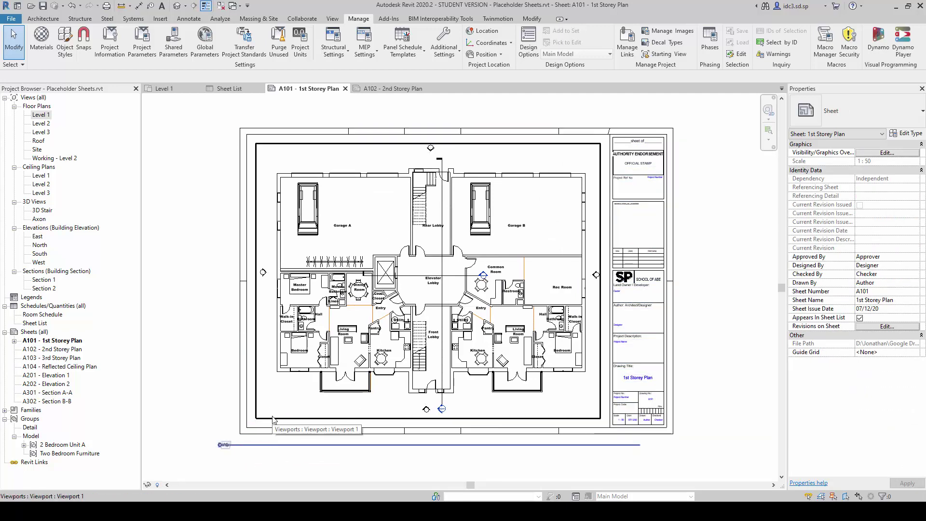
{"action": "scroll", "coordinate": [273, 420], "scroll_direction": "up", "scroll_amount": 4}
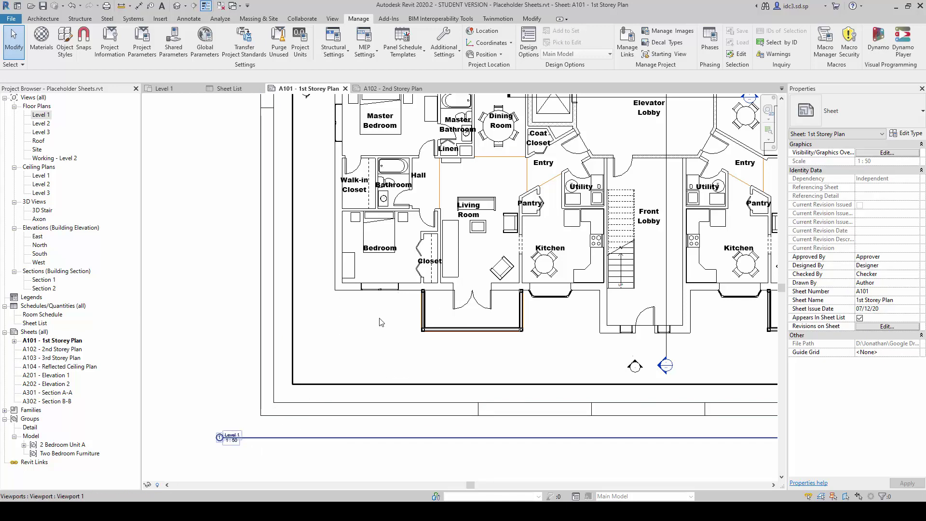
{"action": "scroll", "coordinate": [379, 321], "scroll_direction": "down", "scroll_amount": 6}
{"action": "middle_click_drag", "start_coordinate": [337, 339], "coordinate": [341, 339]}
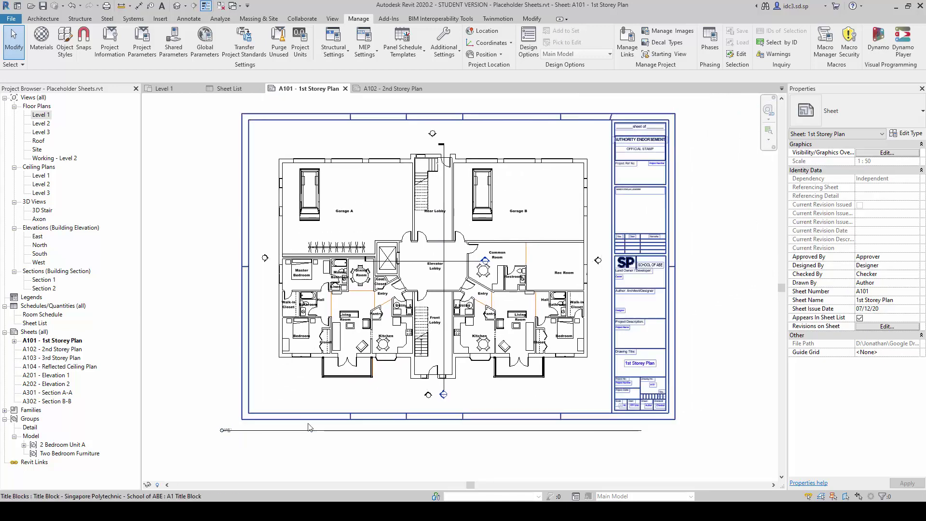
- Drag the Level 1 viewport title up inside the sheet border
{"action": "left_click", "coordinate": [305, 404]}
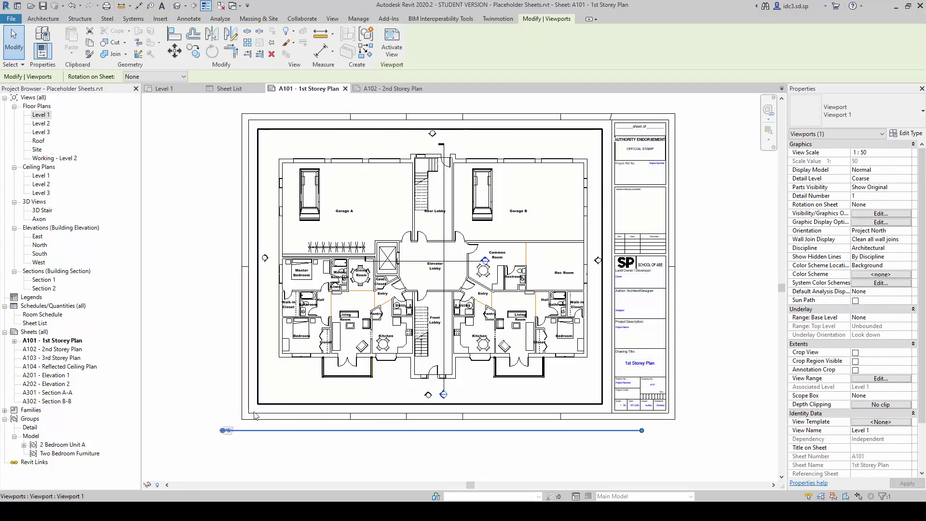
{"action": "left_click", "coordinate": [268, 465]}
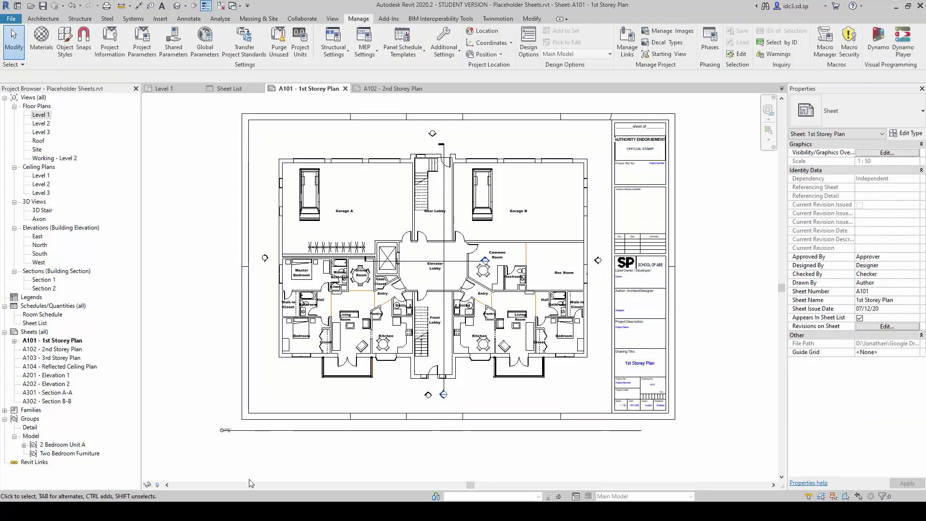
{"action": "left_click", "coordinate": [245, 431]}
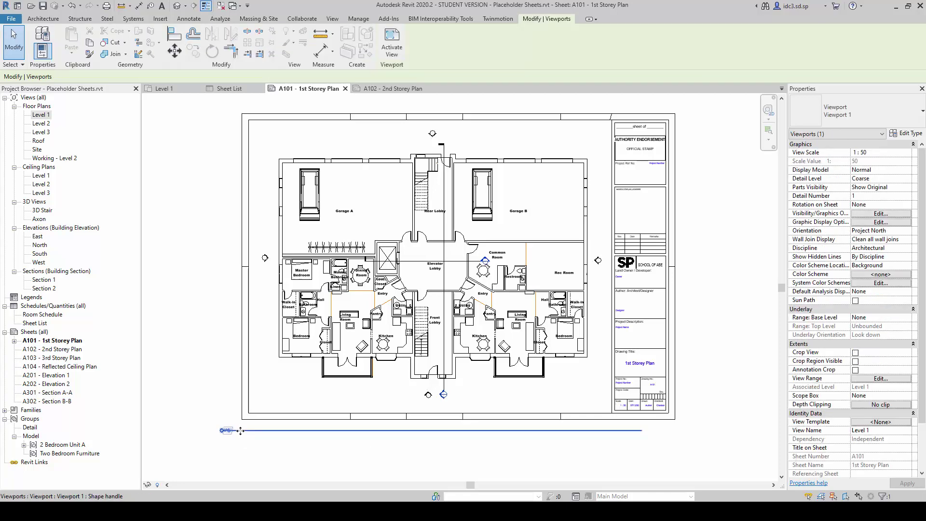
{"action": "left_click_drag", "start_coordinate": [240, 430], "coordinate": [304, 394]}
{"action": "left_click", "coordinate": [304, 445]}
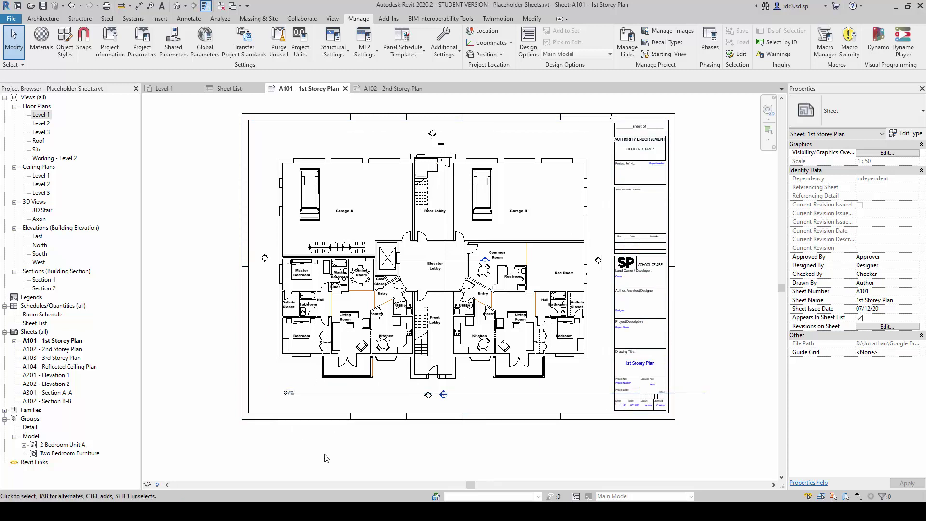
- Pull the right end of the Level 1 viewport title line back to the end of the 'Level 1' label
{"action": "left_click", "coordinate": [280, 357]}
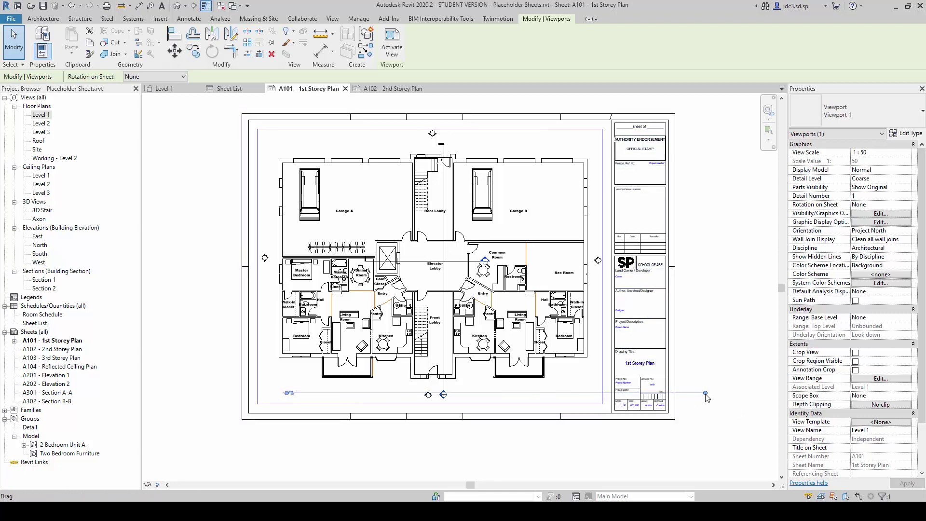
{"action": "left_click_drag", "start_coordinate": [705, 394], "coordinate": [706, 396]}
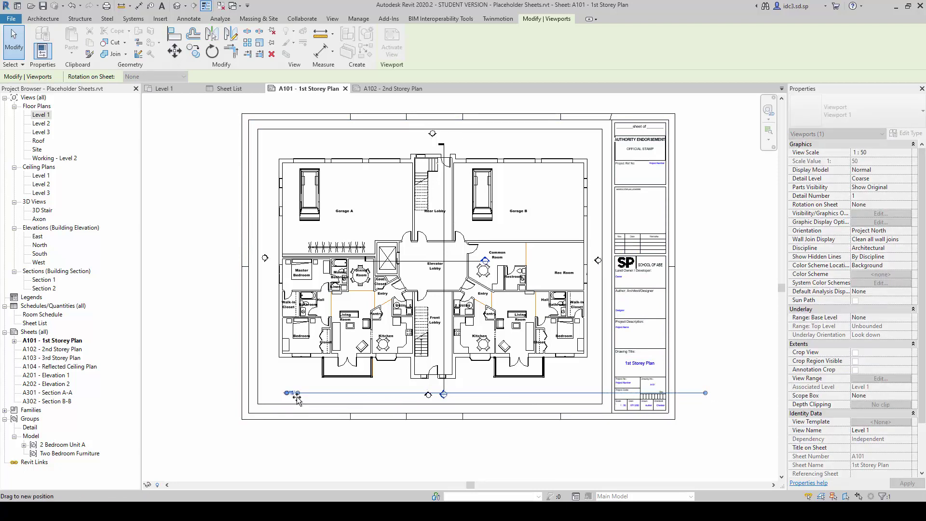
{"action": "scroll", "coordinate": [297, 398], "scroll_direction": "up", "scroll_amount": 5}
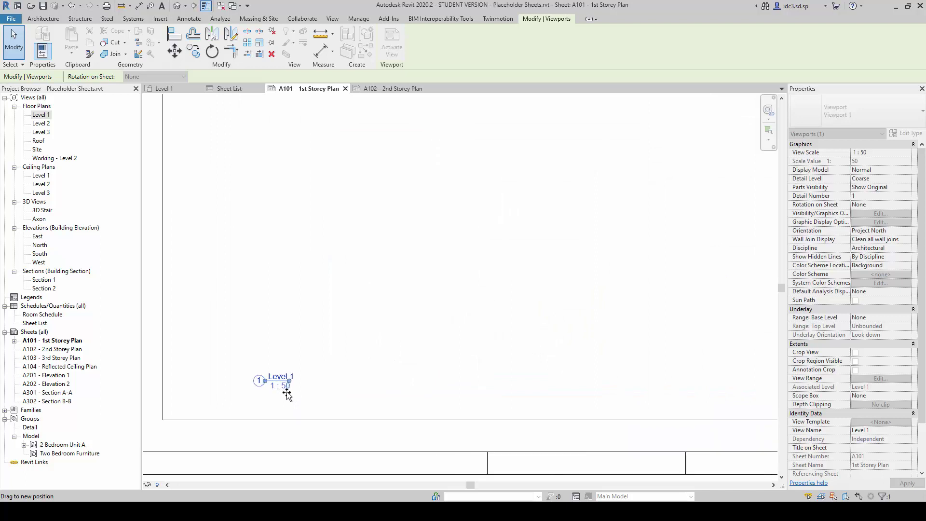
{"action": "scroll", "coordinate": [292, 399], "scroll_direction": "up", "scroll_amount": 1}
{"action": "left_click_drag", "start_coordinate": [292, 399], "coordinate": [311, 397]}
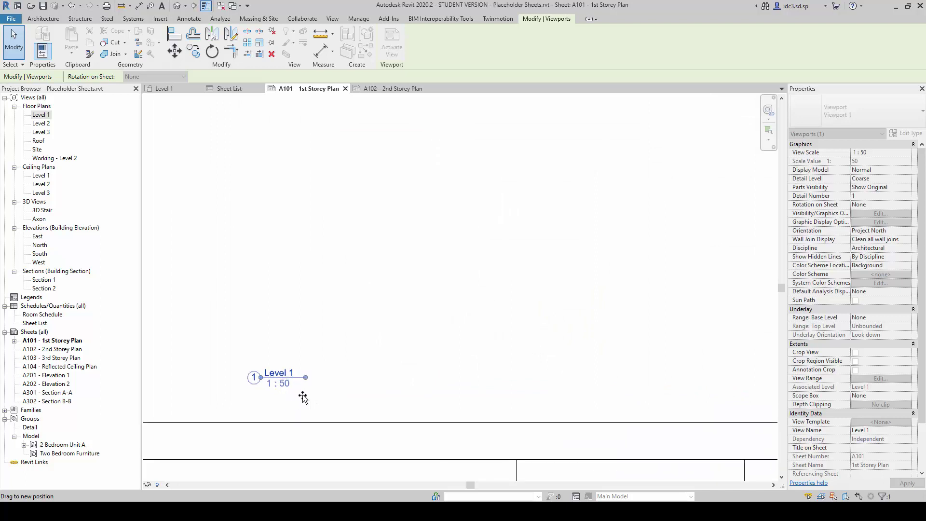
{"action": "scroll", "coordinate": [302, 397], "scroll_direction": "up", "scroll_amount": 2}
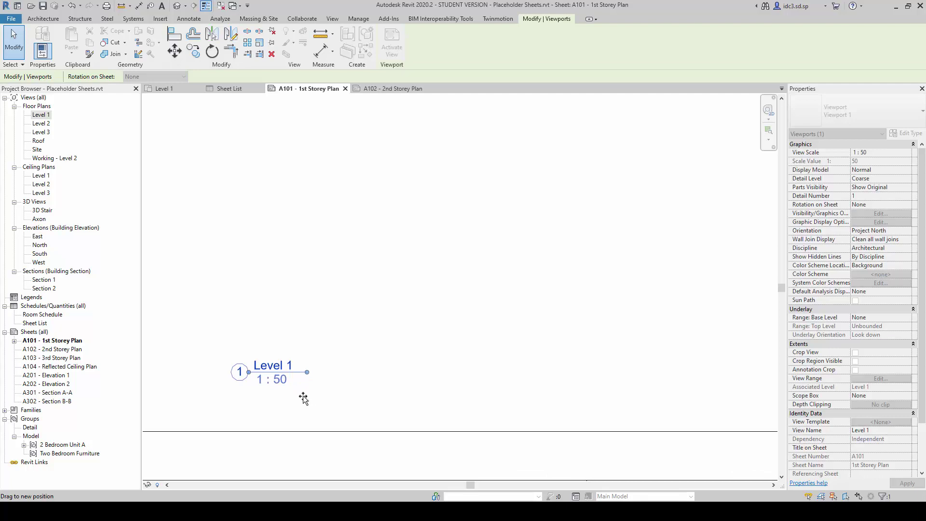
{"action": "scroll", "coordinate": [335, 400], "scroll_direction": "down", "scroll_amount": 2}
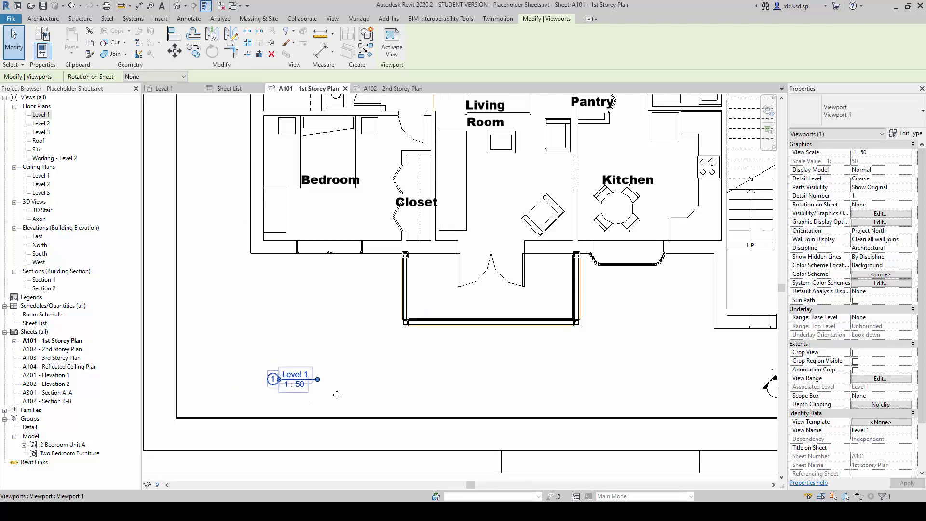
{"action": "scroll", "coordinate": [335, 401], "scroll_direction": "down", "scroll_amount": 4}
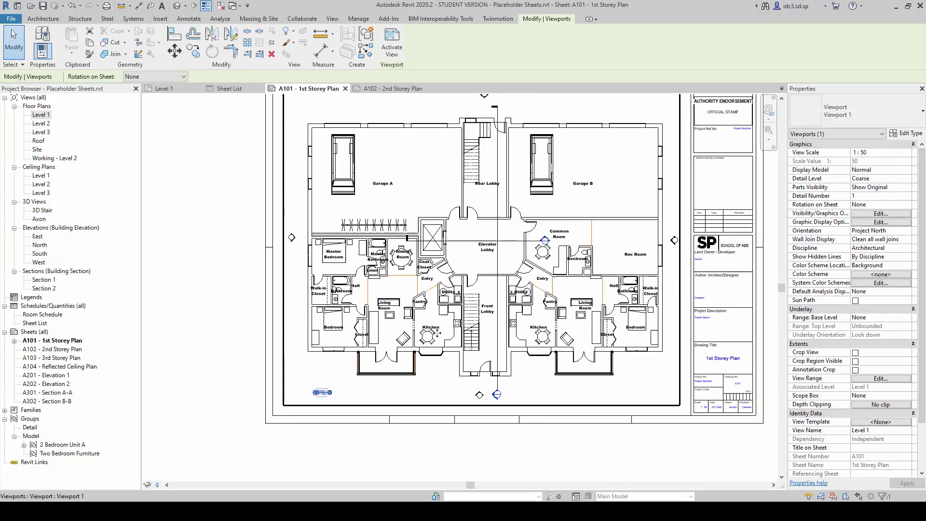
{"action": "scroll", "coordinate": [420, 375], "scroll_direction": "down", "scroll_amount": 1}
{"action": "left_click", "coordinate": [733, 331]}
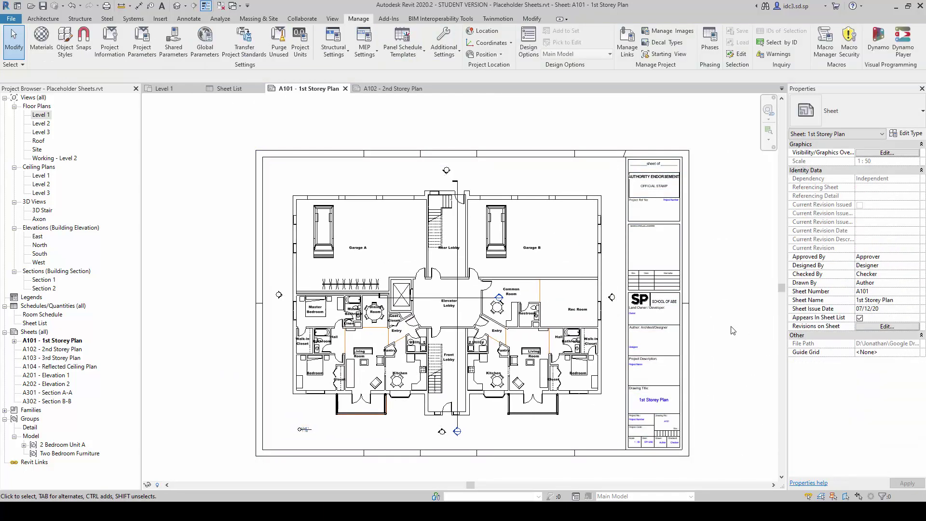
{"action": "middle_click_drag", "start_coordinate": [524, 395], "coordinate": [512, 383]}
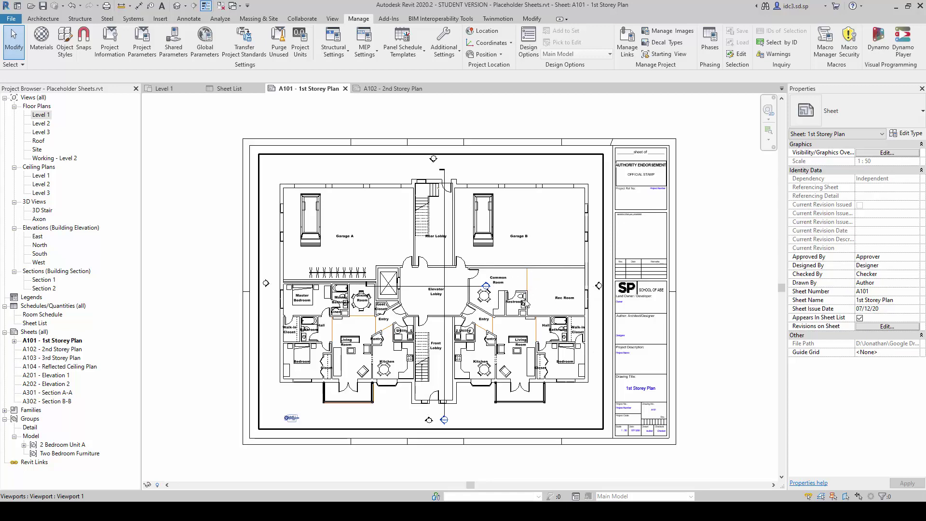
{"action": "scroll", "coordinate": [516, 355], "scroll_direction": "up", "scroll_amount": 1}
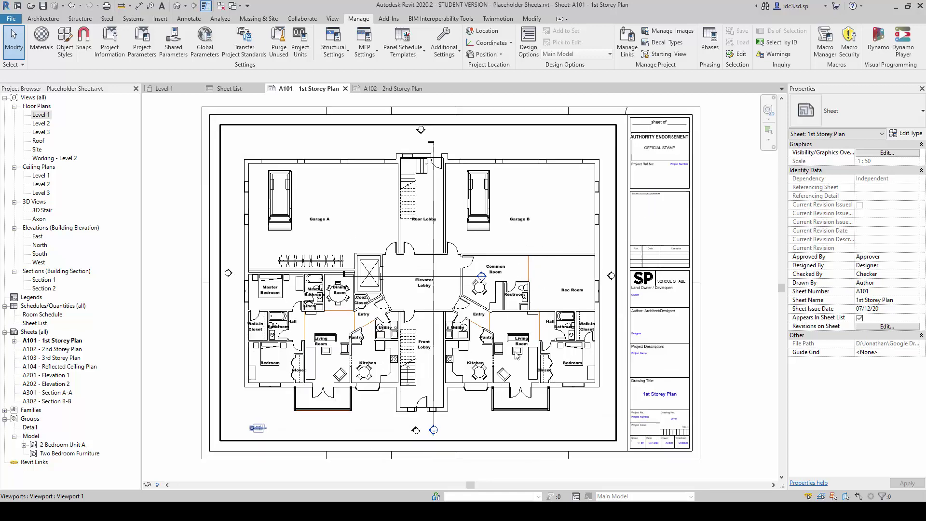
{"action": "scroll", "coordinate": [516, 356], "scroll_direction": "up", "scroll_amount": 3}
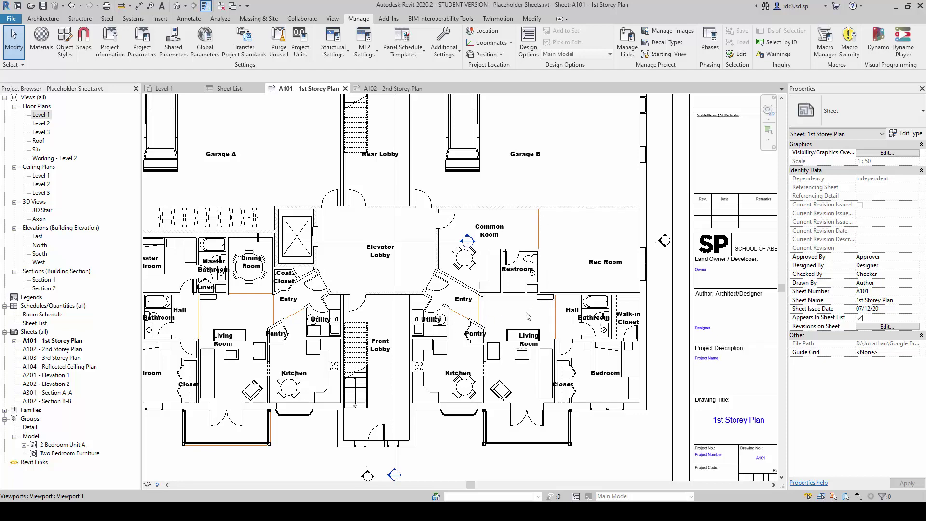
{"action": "scroll", "coordinate": [521, 308], "scroll_direction": "down", "scroll_amount": 2}
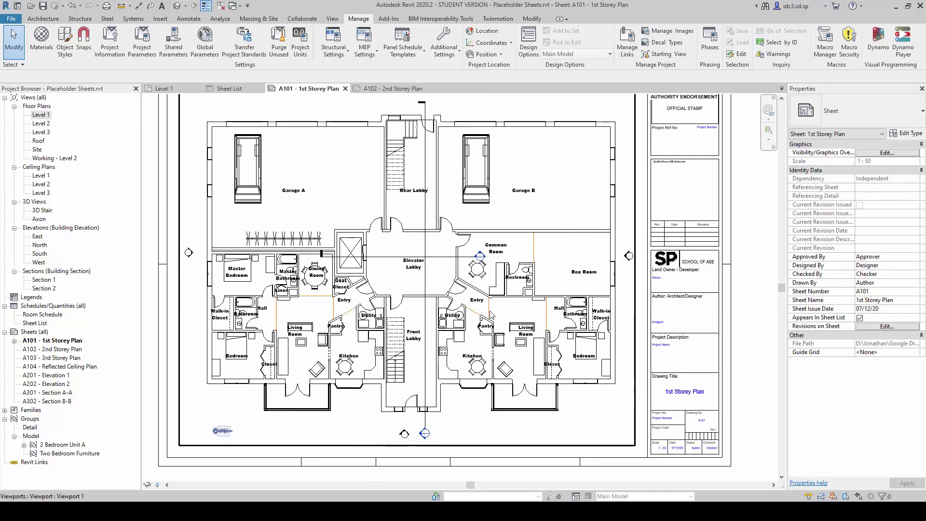
{"action": "scroll", "coordinate": [492, 314], "scroll_direction": "up", "scroll_amount": 1}
{"action": "scroll", "coordinate": [454, 322], "scroll_direction": "down", "scroll_amount": 1}
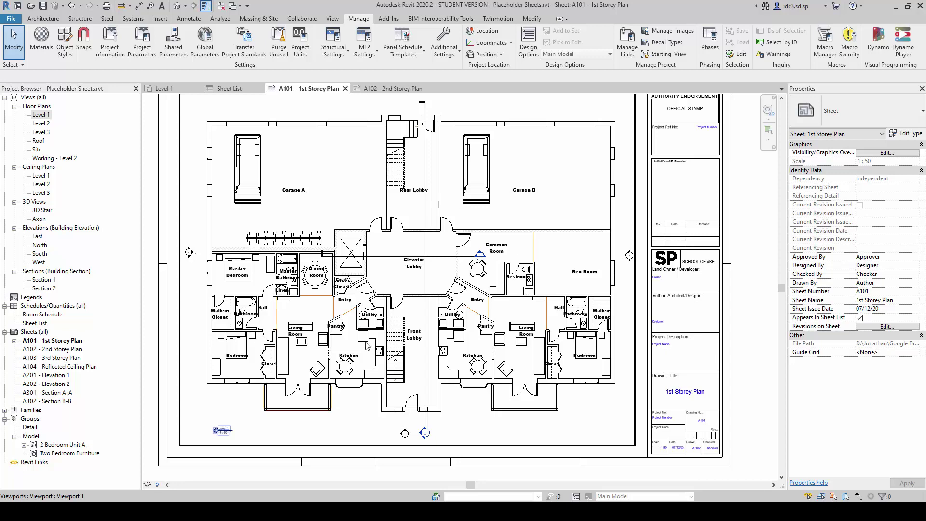
- Inside the Level 1 viewport, hide the whole Room Separation Lines category in the view
{"action": "double_click", "coordinate": [567, 253]}
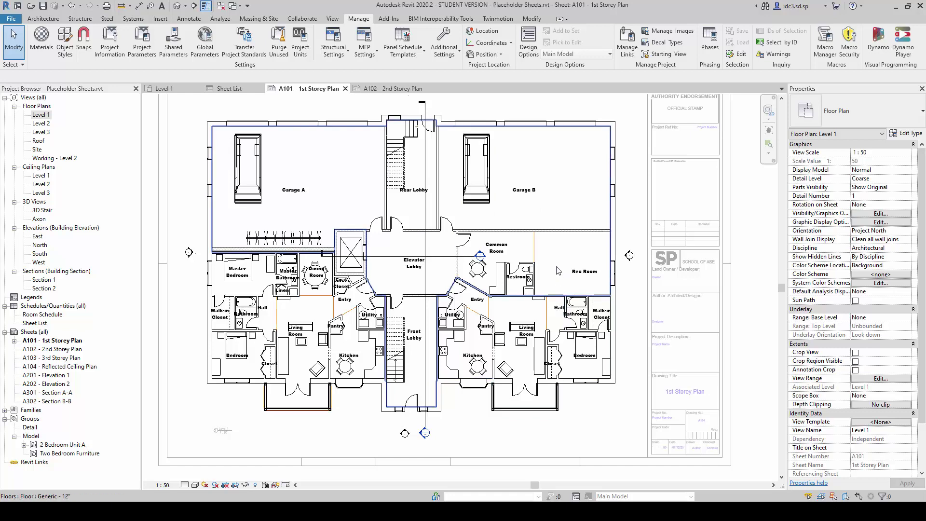
{"action": "left_click", "coordinate": [534, 244]}
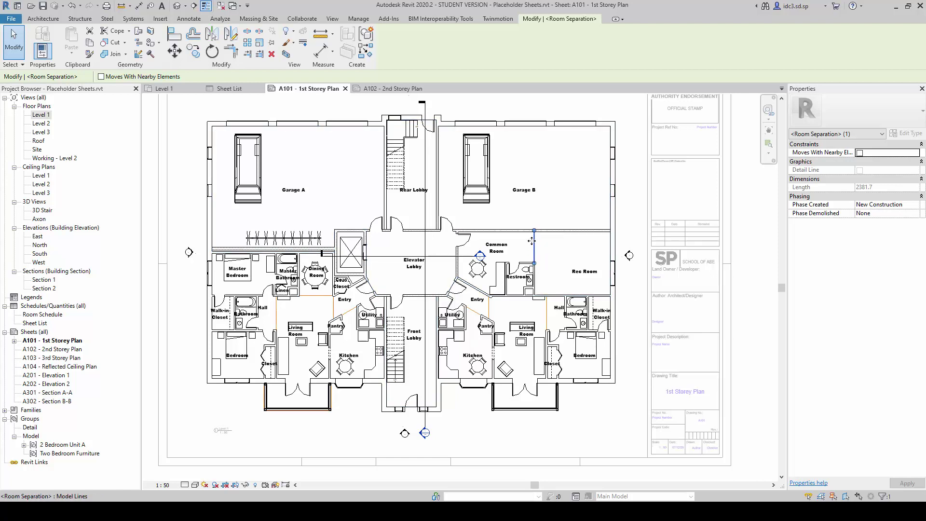
{"action": "right_click", "coordinate": [532, 241]}
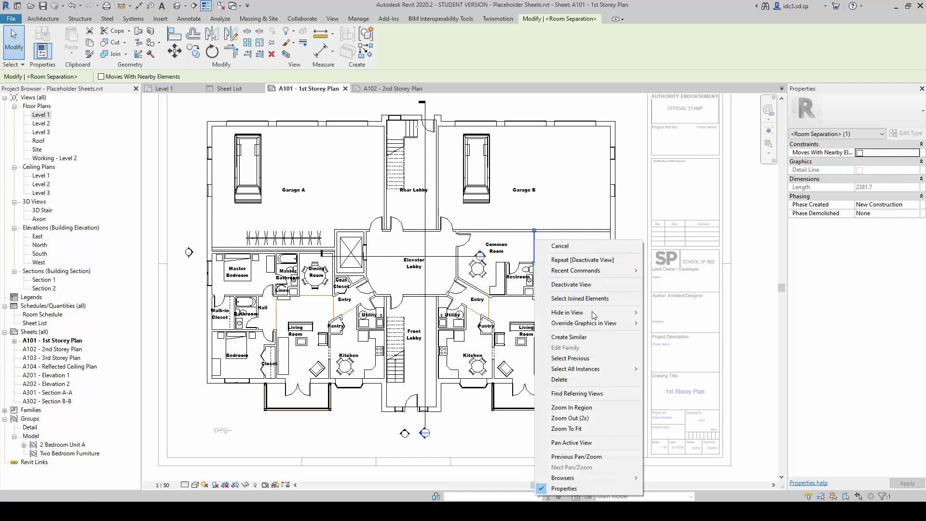
{"action": "mouse_move", "coordinate": [593, 316]}
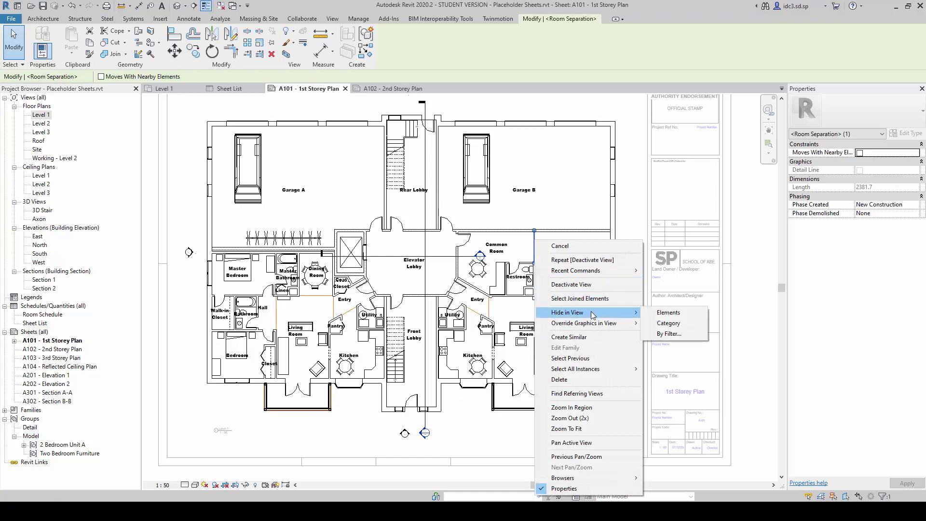
{"action": "left_click", "coordinate": [687, 323]}
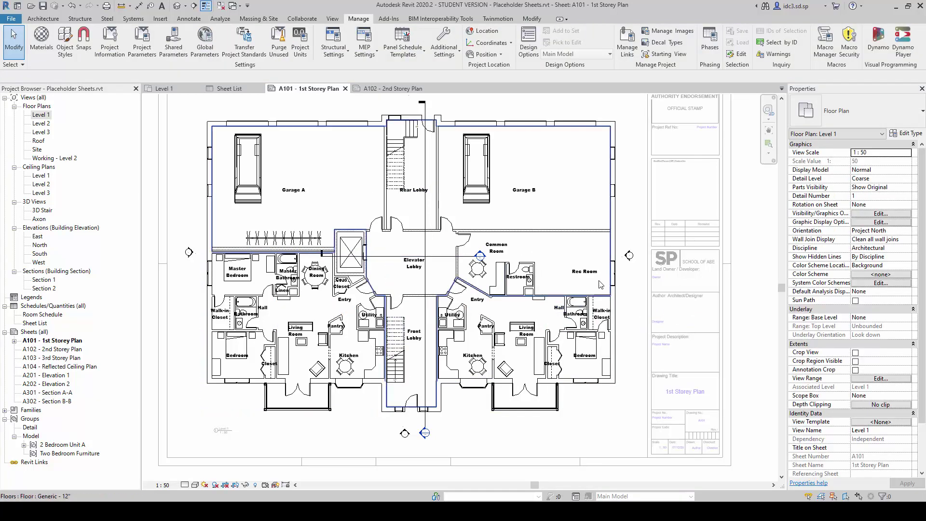
- Deactivate the viewport to resume working on sheet A101
{"action": "right_click", "coordinate": [636, 216]}
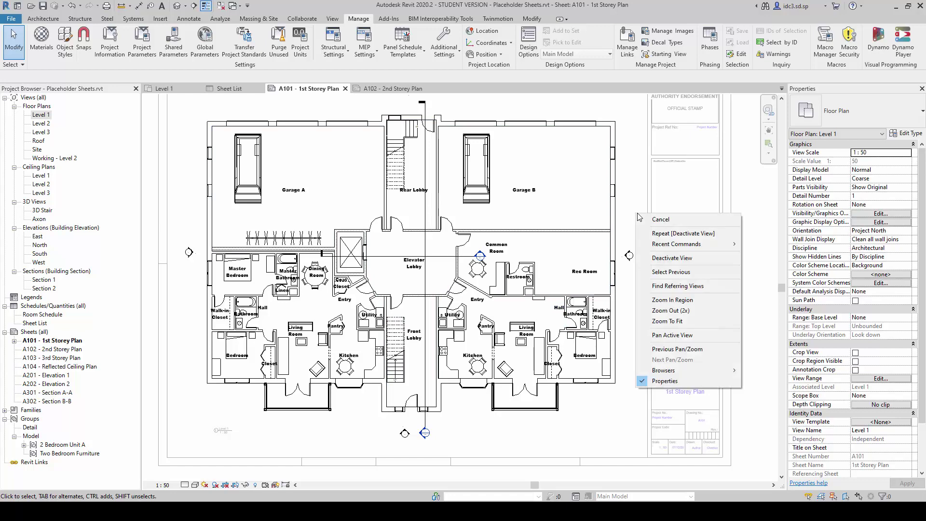
{"action": "left_click", "coordinate": [674, 258]}
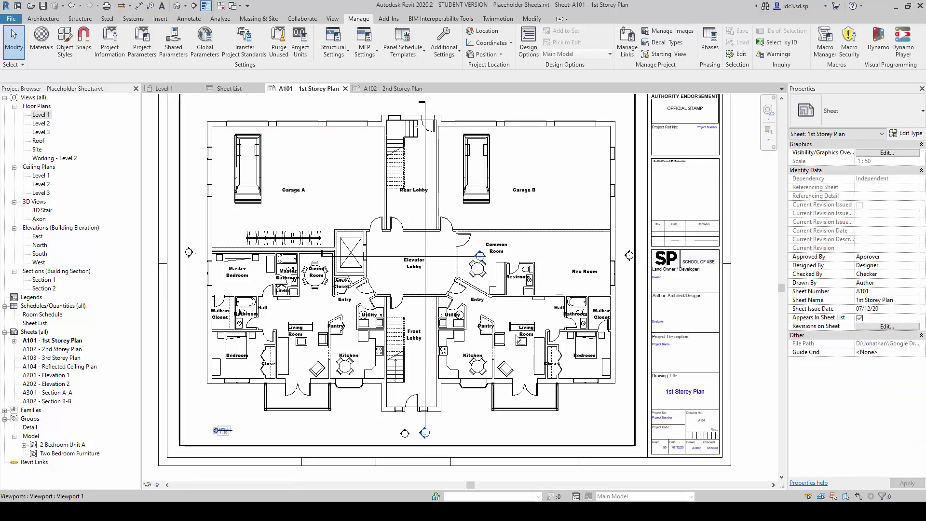
{"action": "scroll", "coordinate": [550, 309], "scroll_direction": "down", "scroll_amount": 2}
{"action": "scroll", "coordinate": [530, 309], "scroll_direction": "up", "scroll_amount": 2}
{"action": "middle_click_drag", "start_coordinate": [563, 306], "coordinate": [558, 321]}
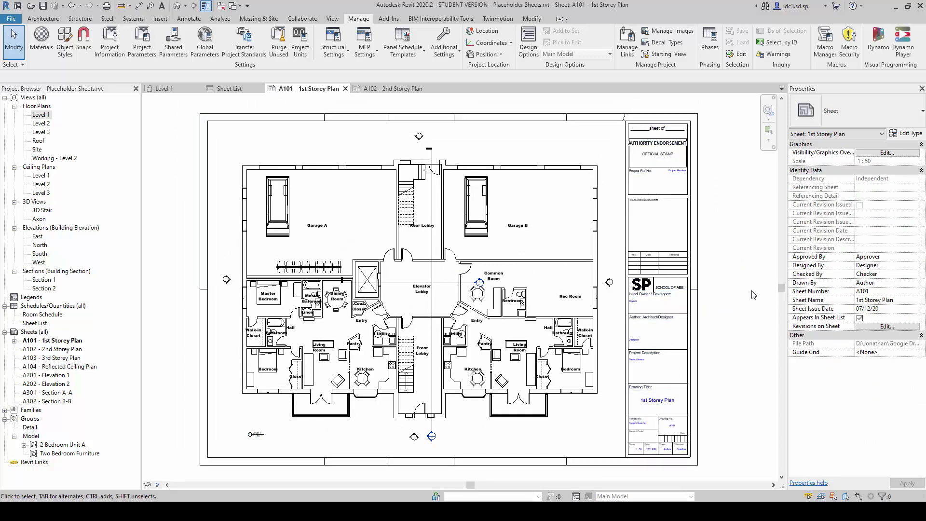
- Activate the Level 1 plan viewport on sheet A101, dismissing the stray context menu
{"action": "double_click", "coordinate": [558, 276]}
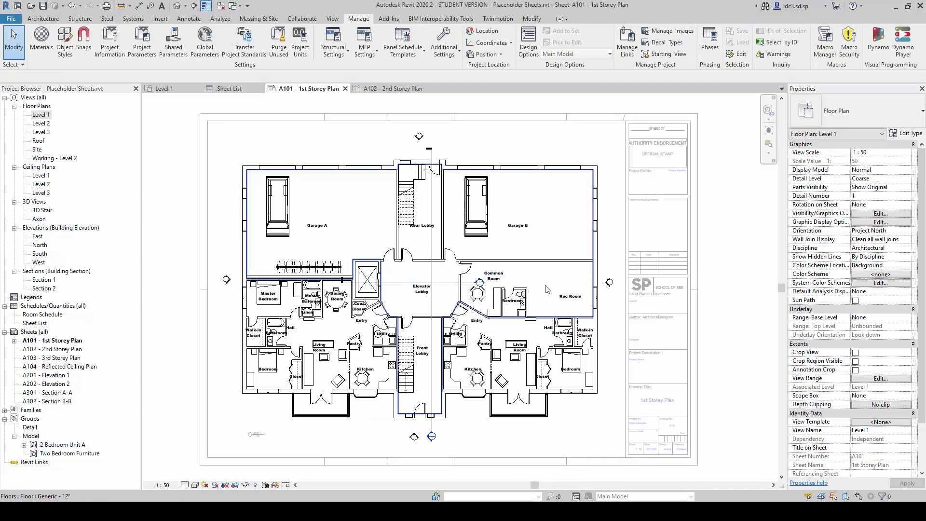
{"action": "right_click", "coordinate": [534, 152]}
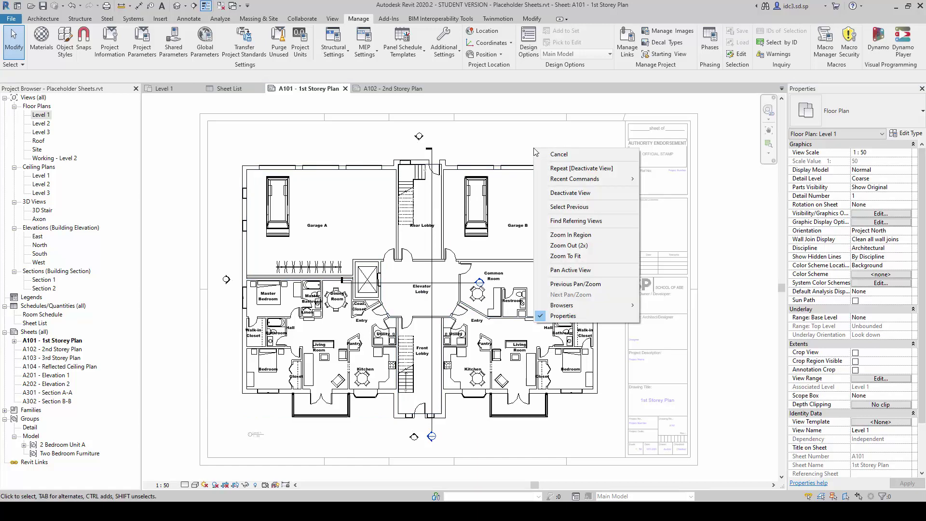
{"action": "key", "text": "Escape"}
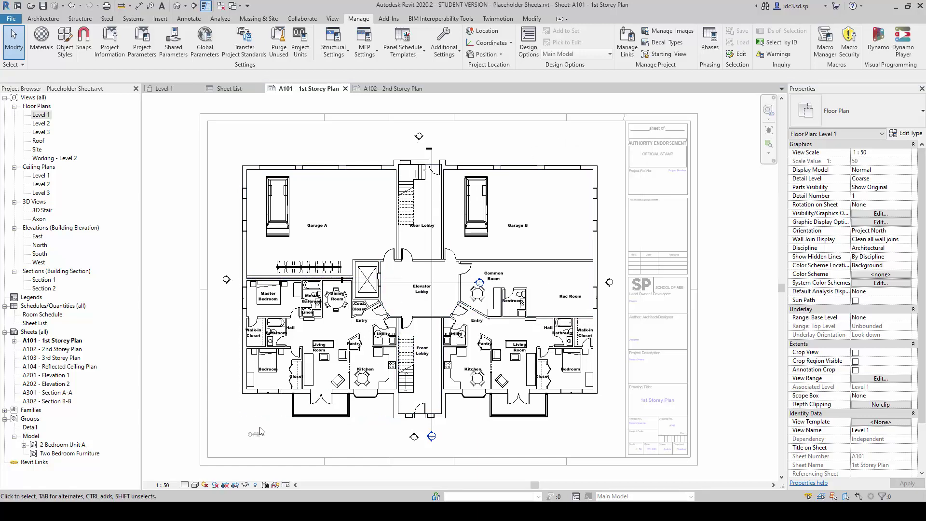
- With Reveal Hidden Elements on, unhide the Room Separation Lines category in the Level 1 plan
{"action": "left_click", "coordinate": [255, 485]}
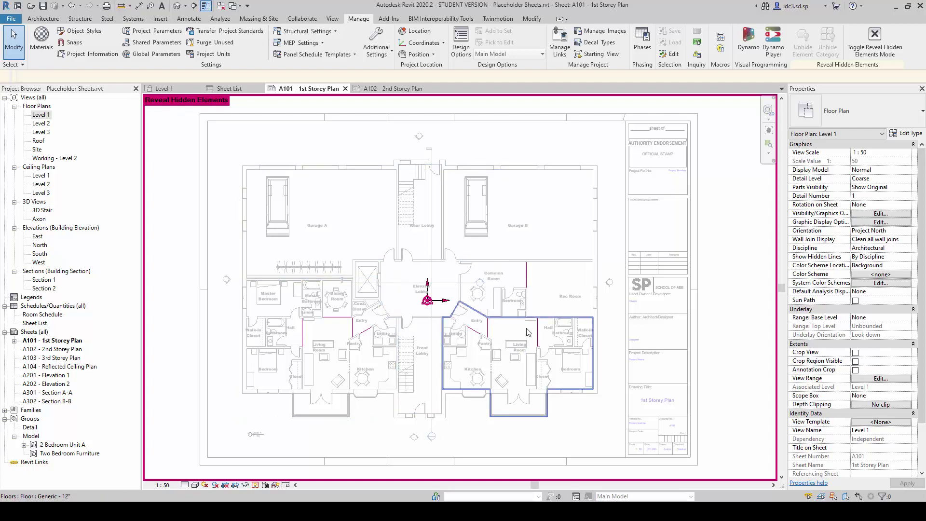
{"action": "scroll", "coordinate": [528, 333], "scroll_direction": "up", "scroll_amount": 3}
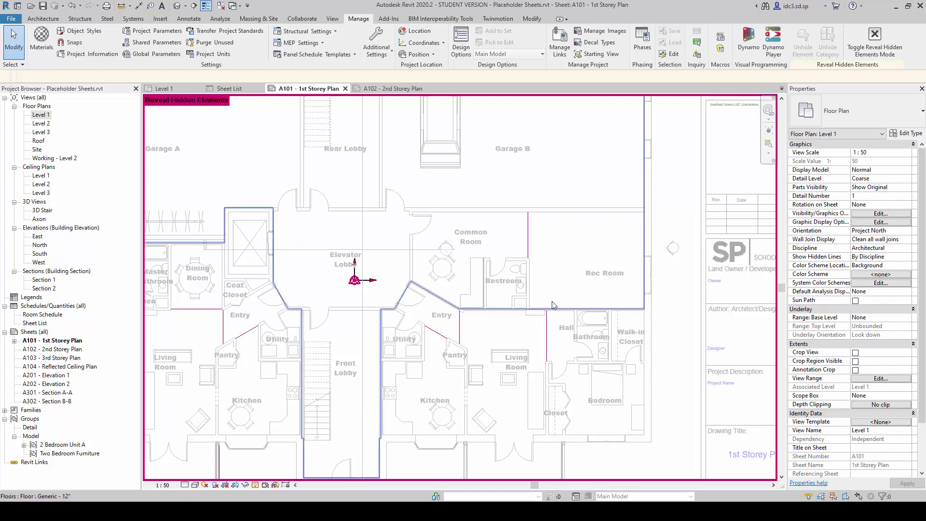
{"action": "left_click", "coordinate": [529, 235]}
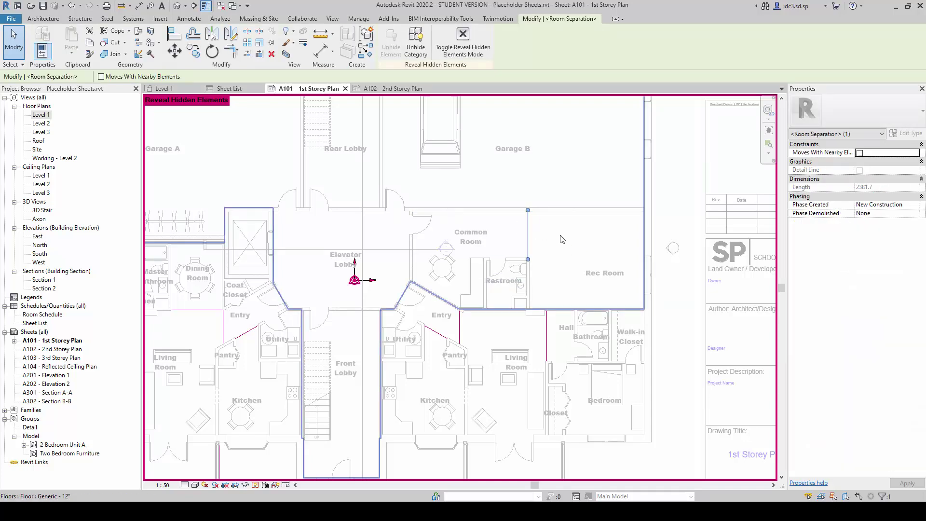
{"action": "left_click", "coordinate": [544, 256]}
{"action": "key", "text": "Escape"}
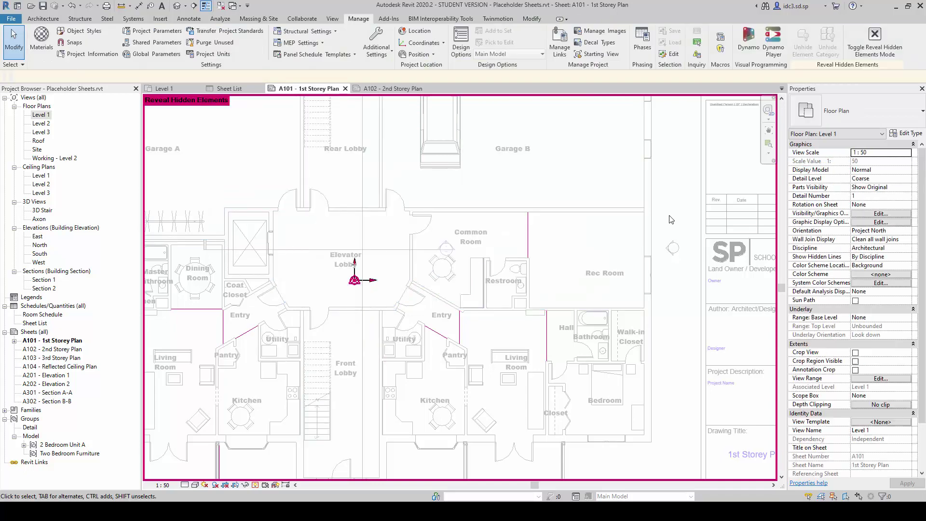
{"action": "left_click", "coordinate": [529, 249]}
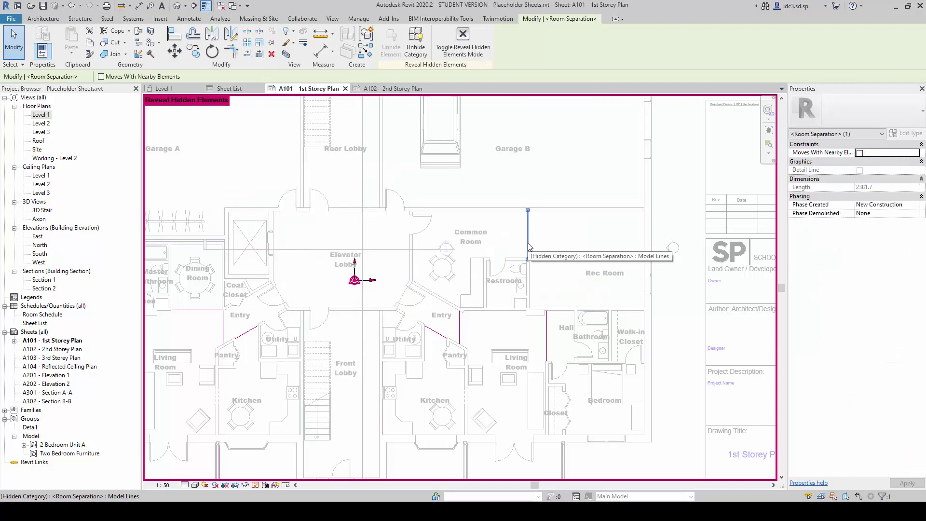
{"action": "right_click", "coordinate": [528, 247]}
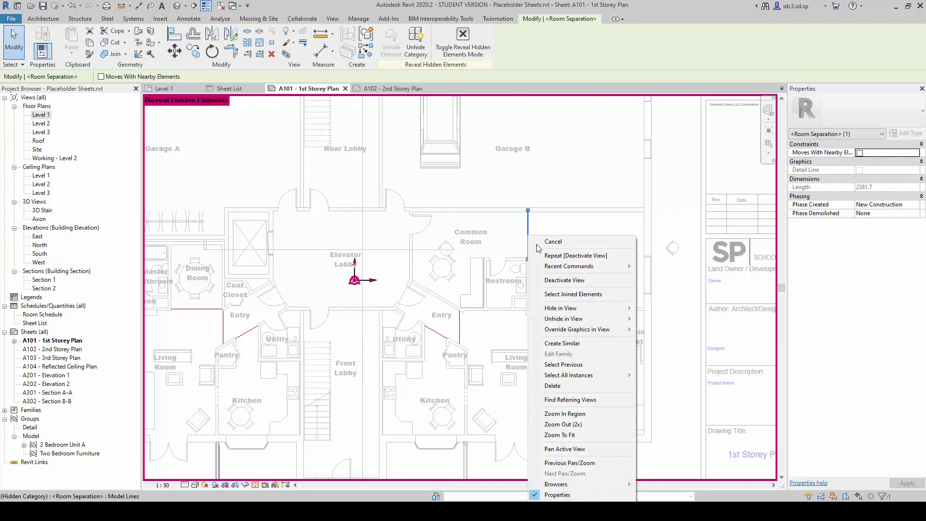
{"action": "mouse_move", "coordinate": [586, 321]}
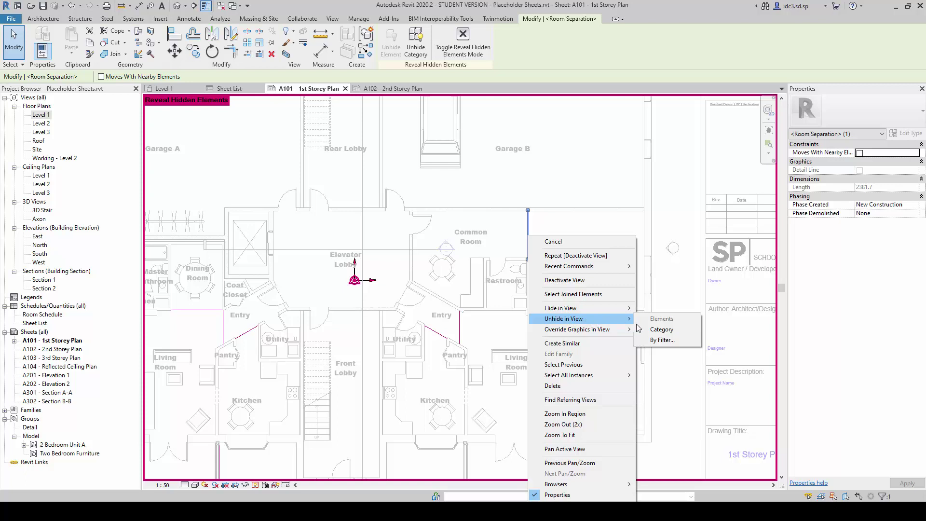
{"action": "left_click", "coordinate": [675, 333]}
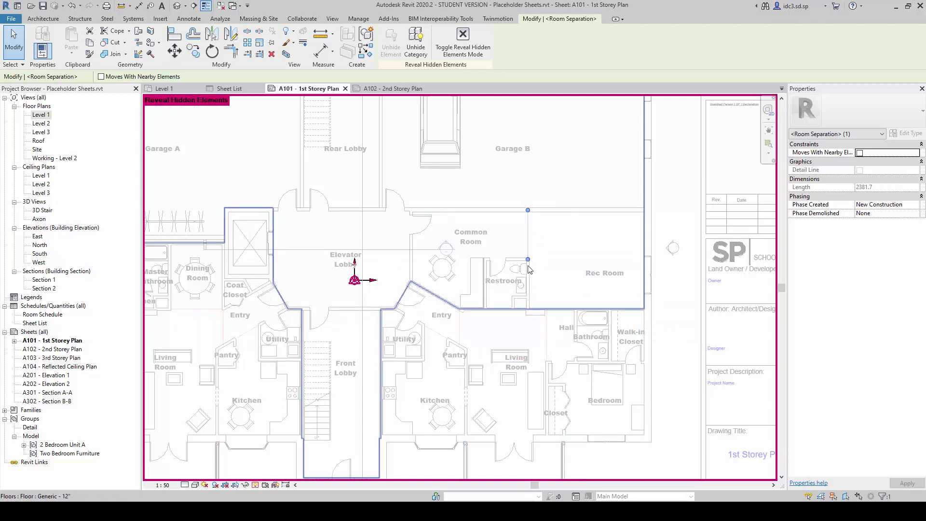
{"action": "scroll", "coordinate": [519, 352], "scroll_direction": "down", "scroll_amount": 3}
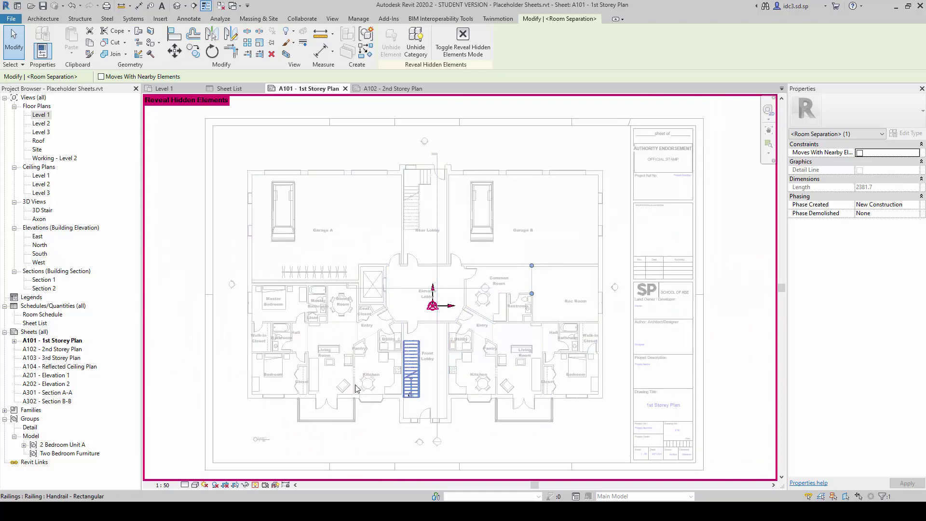
- Close Reveal Hidden Elements, then deactivate and reactivate the Level 1 viewport
{"action": "left_click", "coordinate": [256, 485]}
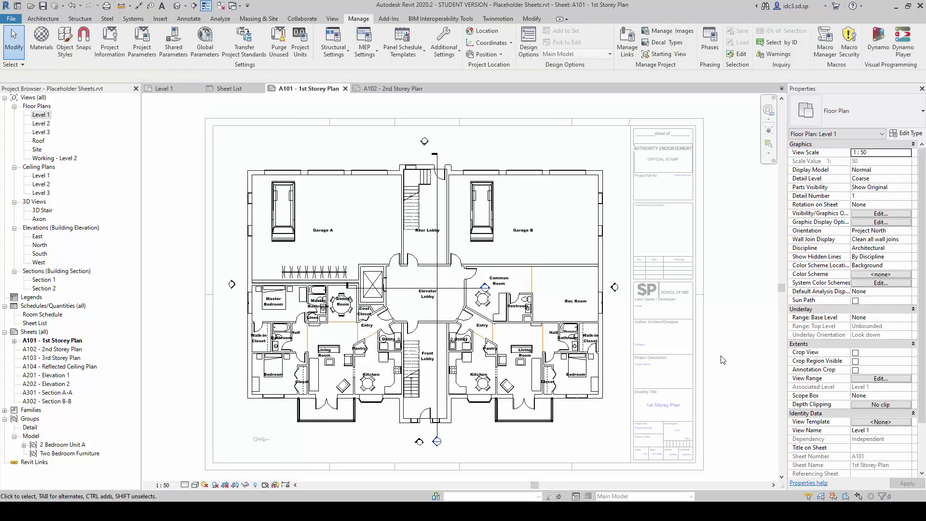
{"action": "middle_click_drag", "start_coordinate": [709, 344], "coordinate": [713, 334]}
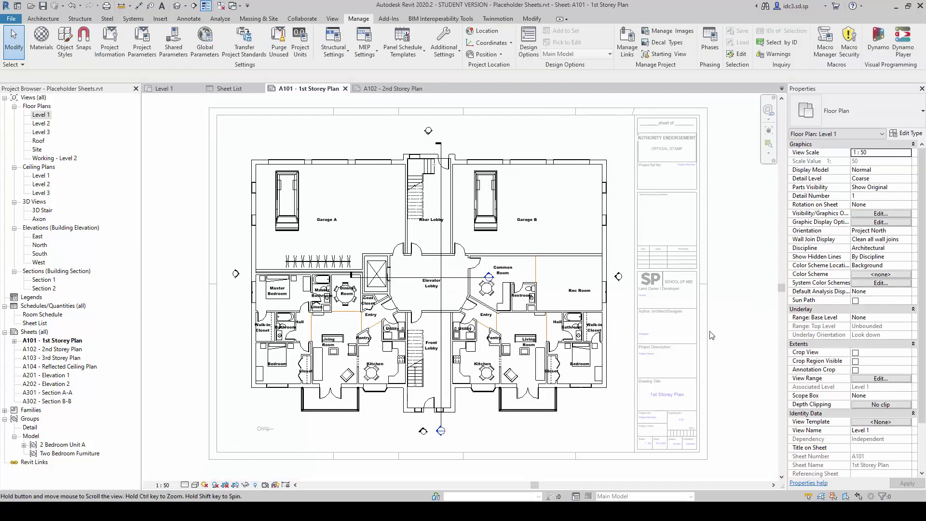
{"action": "double_click", "coordinate": [736, 262]}
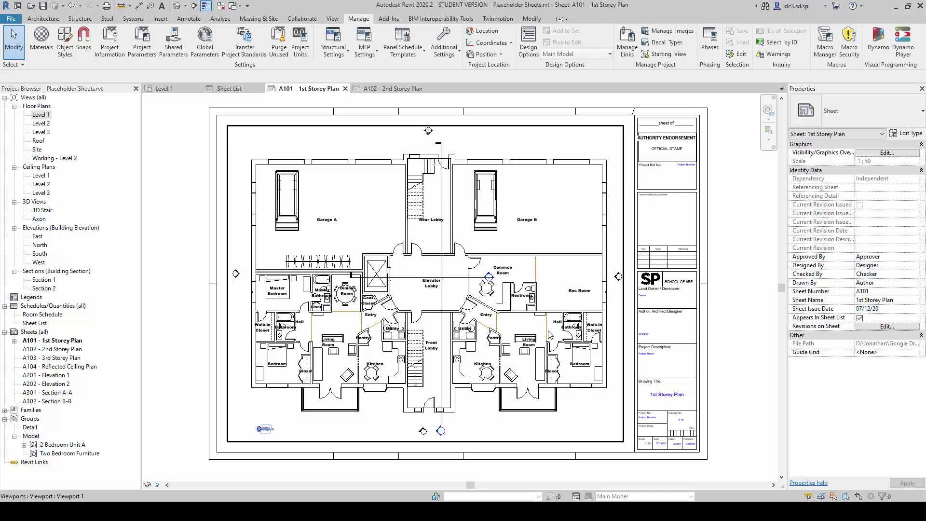
{"action": "double_click", "coordinate": [570, 309]}
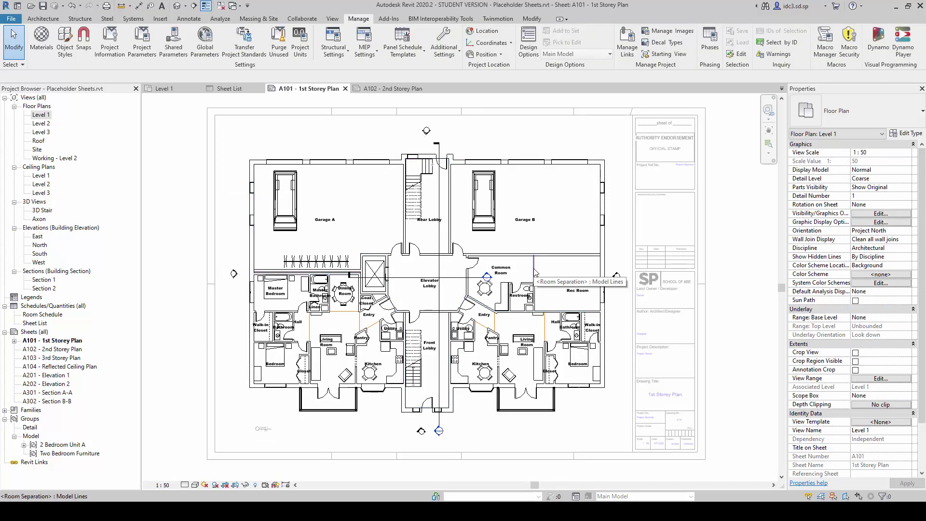
- Hide the Room Separation Lines category in the view again, then return to sheet A101
{"action": "left_click", "coordinate": [534, 273]}
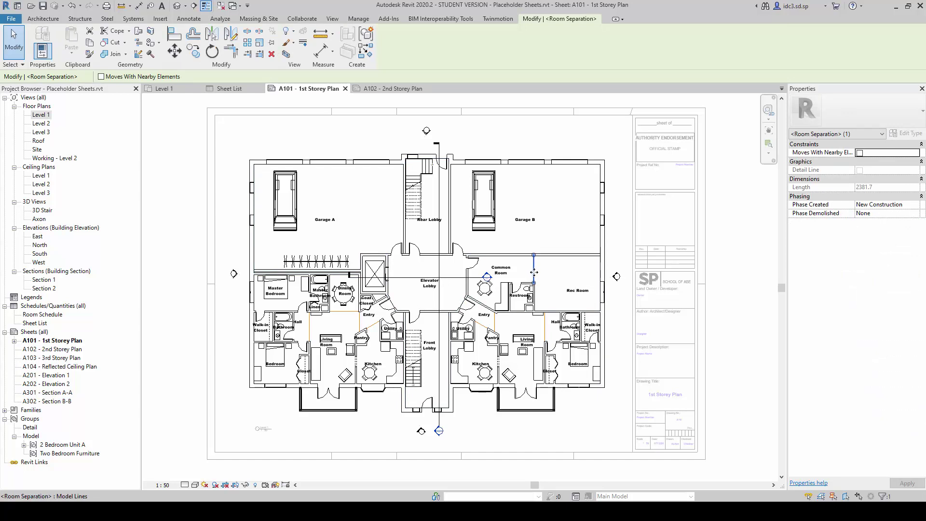
{"action": "right_click", "coordinate": [534, 273]}
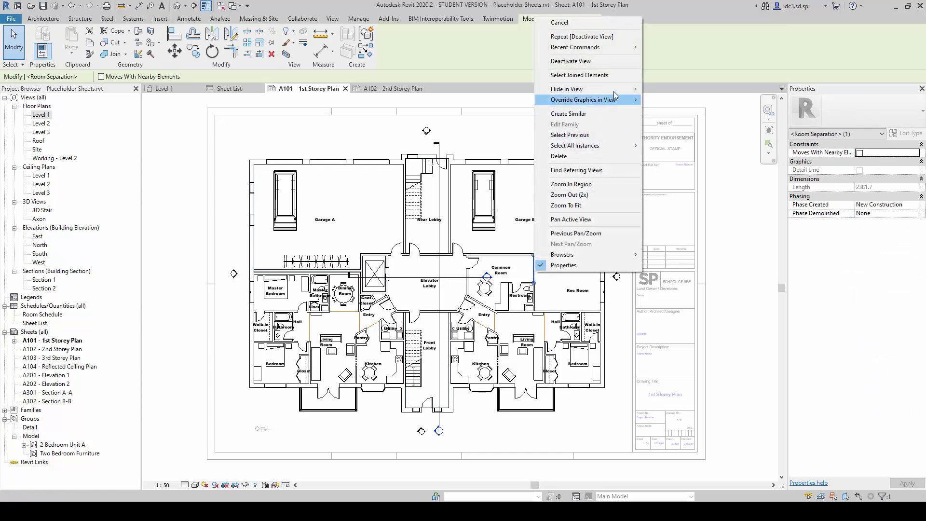
{"action": "mouse_move", "coordinate": [623, 92]}
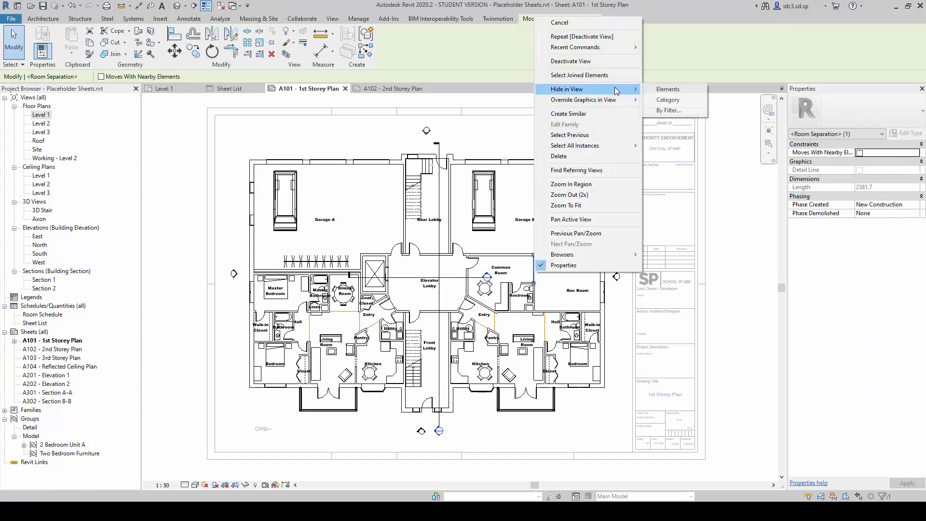
{"action": "left_click", "coordinate": [678, 101]}
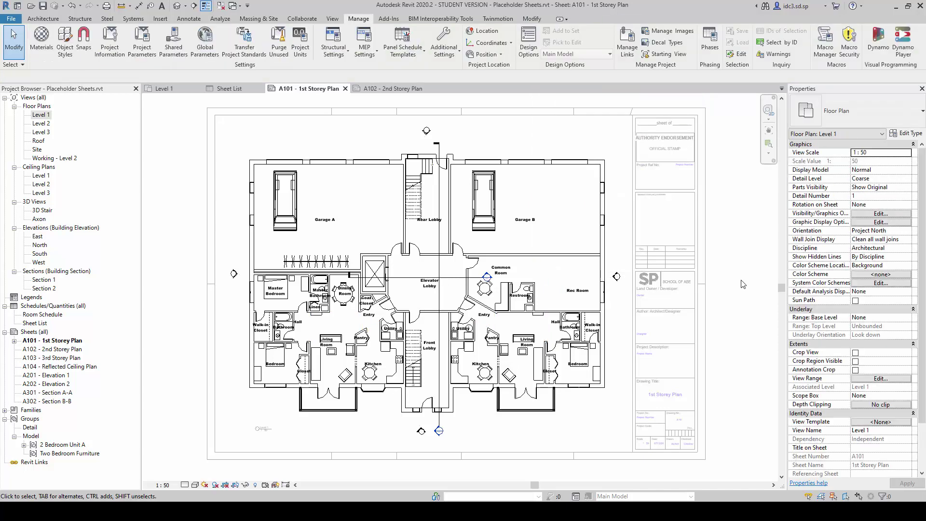
{"action": "left_click", "coordinate": [742, 285]}
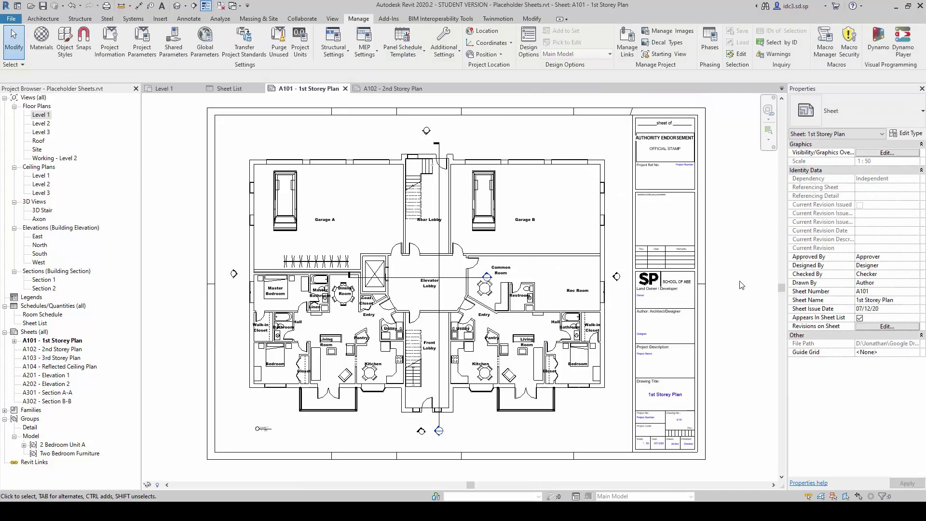